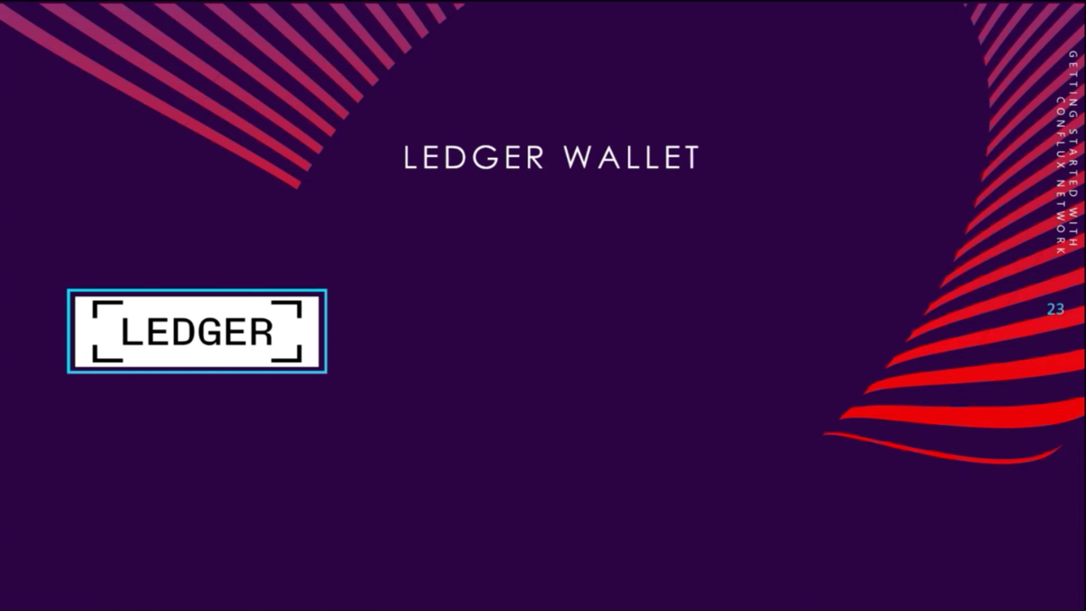
Reveal the Ledger guide link on slide 23 and follow it to the eSpace Ledger docs
{"action": "key", "text": "Right"}
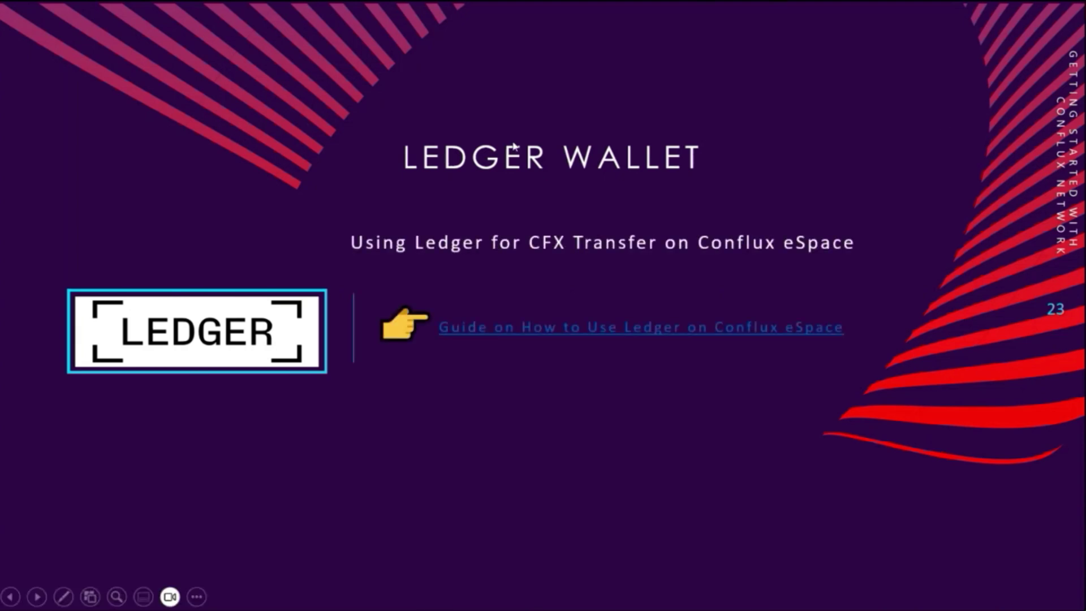
{"action": "left_click", "coordinate": [611, 331]}
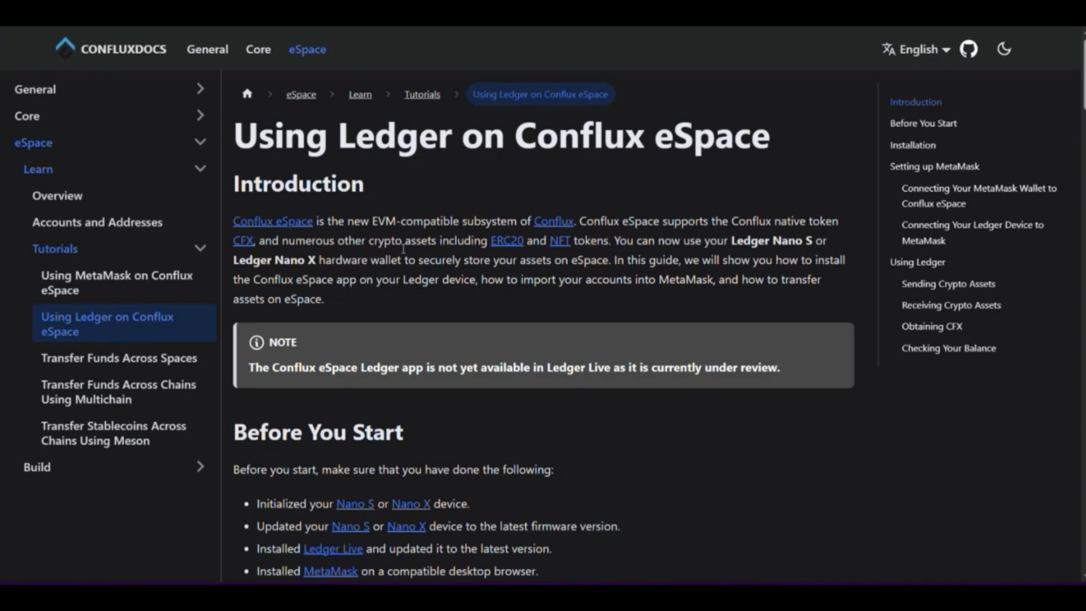
Read through the 'Using Ledger on Conflux eSpace' guide
{"action": "scroll", "coordinate": [488, 311], "scroll_direction": "down", "scroll_amount": 10}
{"action": "scroll", "coordinate": [530, 310], "scroll_direction": "down", "scroll_amount": 3}
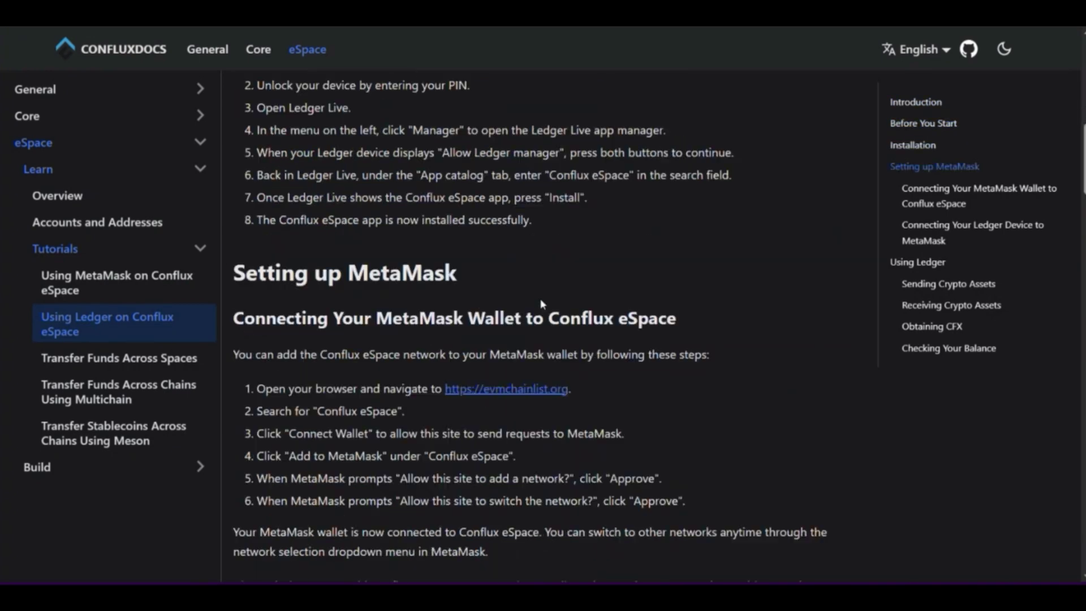
{"action": "scroll", "coordinate": [816, 447], "scroll_direction": "up", "scroll_amount": 4}
{"action": "scroll", "coordinate": [805, 444], "scroll_direction": "down", "scroll_amount": 5}
{"action": "scroll", "coordinate": [805, 444], "scroll_direction": "down", "scroll_amount": 13}
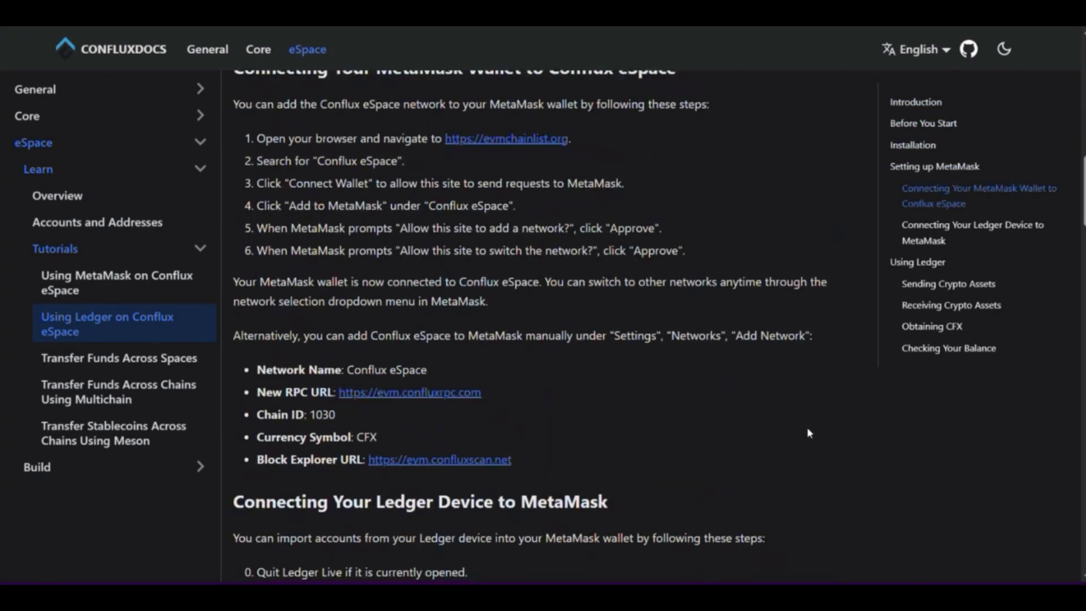
{"action": "scroll", "coordinate": [830, 441], "scroll_direction": "down", "scroll_amount": 10}
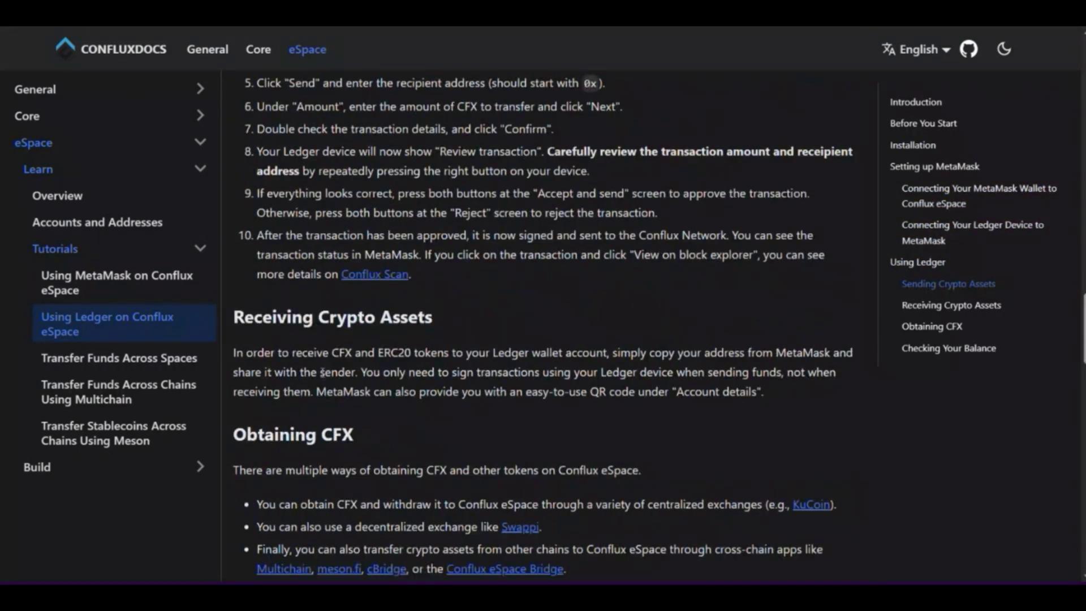
Read the Core > Learn > Tutorial 'Using Ledger on Conflux Core Space' guide, then return to the slideshow
{"action": "left_click", "coordinate": [97, 117]}
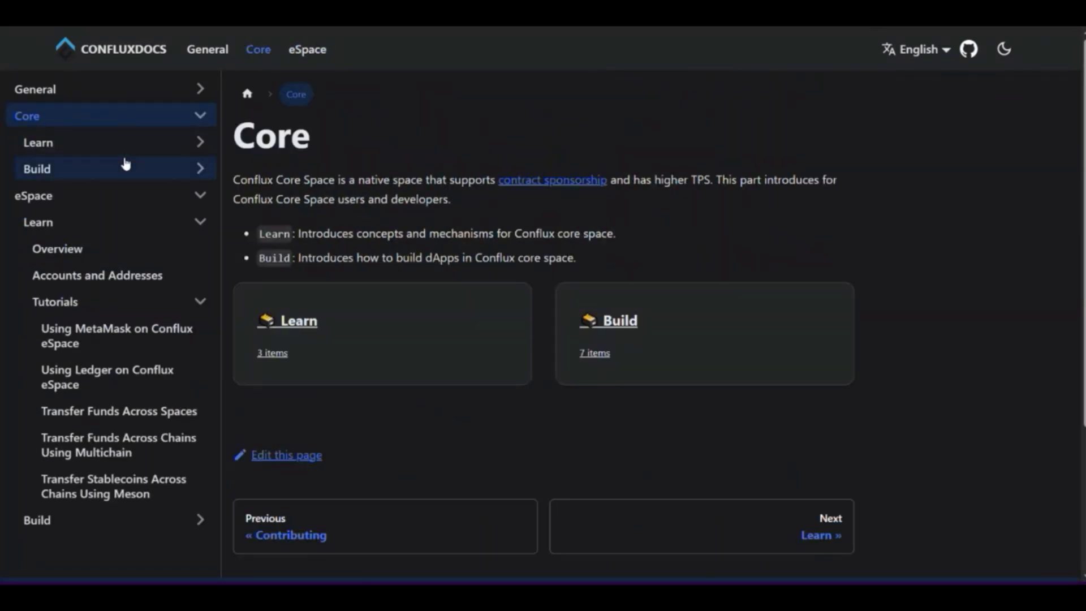
{"action": "left_click", "coordinate": [119, 149]}
{"action": "left_click", "coordinate": [160, 222]}
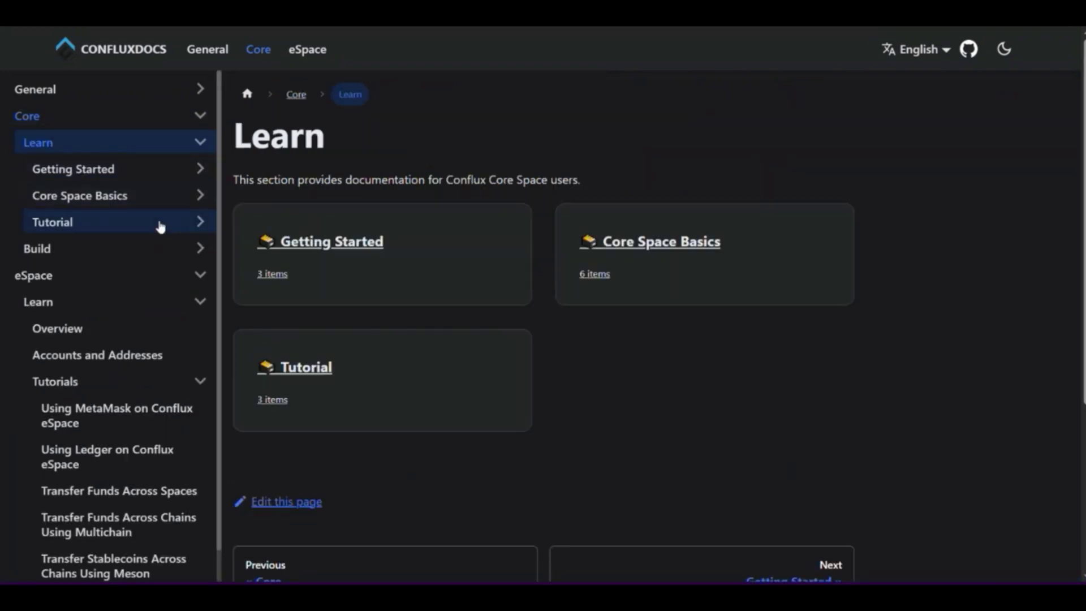
{"action": "left_click", "coordinate": [169, 257]}
{"action": "scroll", "coordinate": [670, 434], "scroll_direction": "down", "scroll_amount": 10}
{"action": "scroll", "coordinate": [624, 452], "scroll_direction": "down", "scroll_amount": 20}
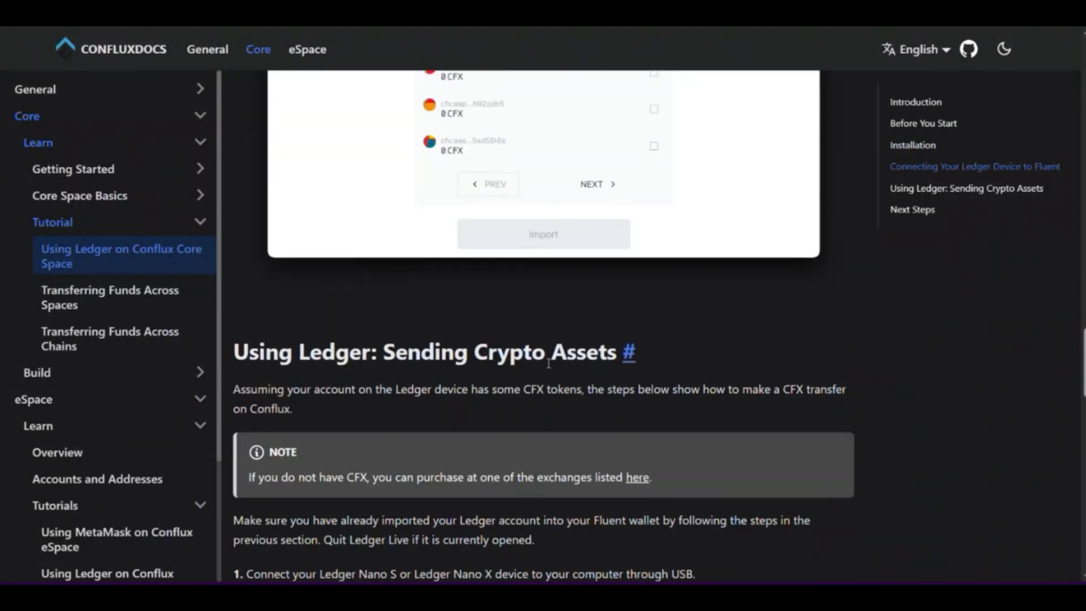
{"action": "key", "text": "alt+Tab"}
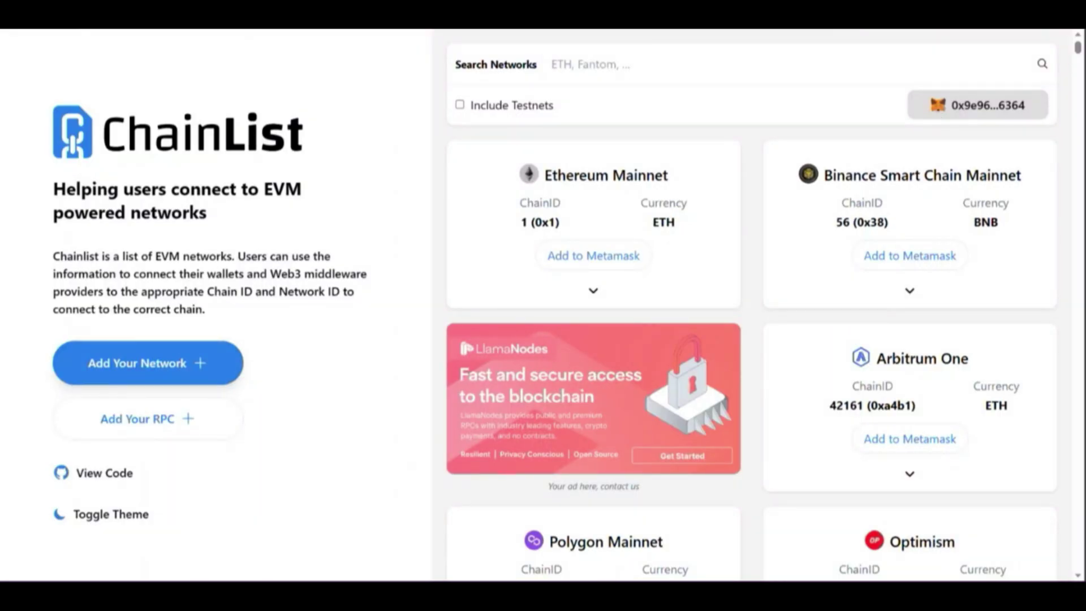
Switch on Show Testnet and Priority Connection in Fluent Wallet's advanced settings
{"action": "left_click", "coordinate": [871, 23]}
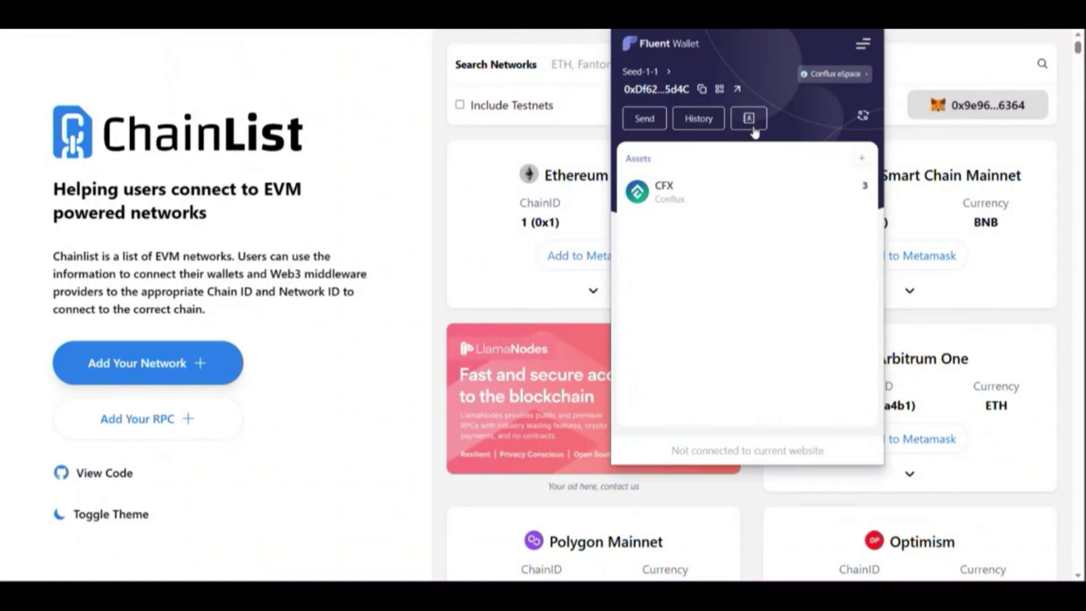
{"action": "left_click", "coordinate": [831, 82]}
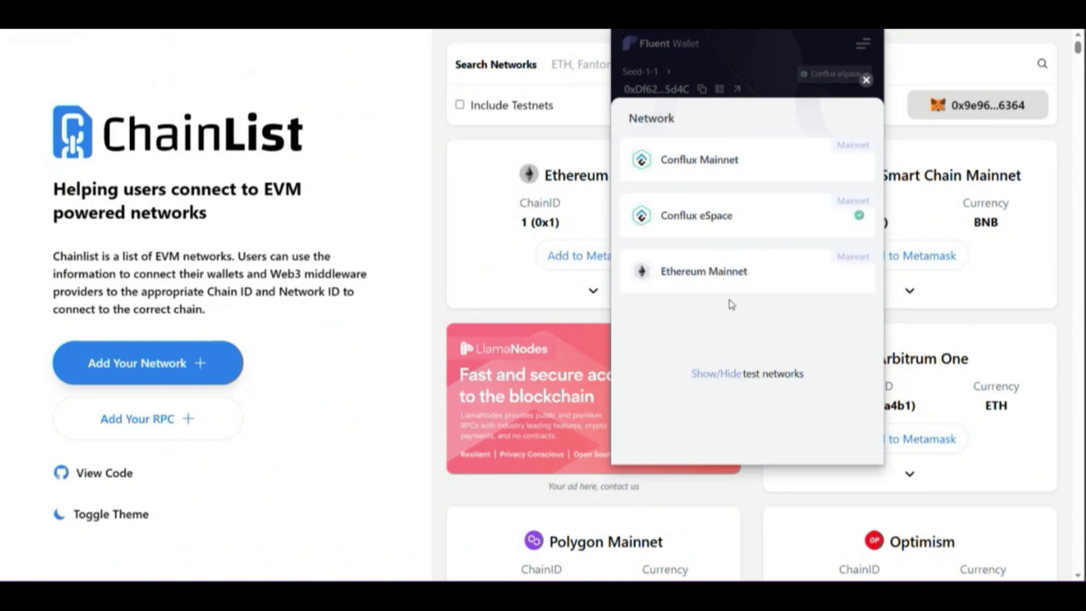
{"action": "left_click", "coordinate": [718, 375]}
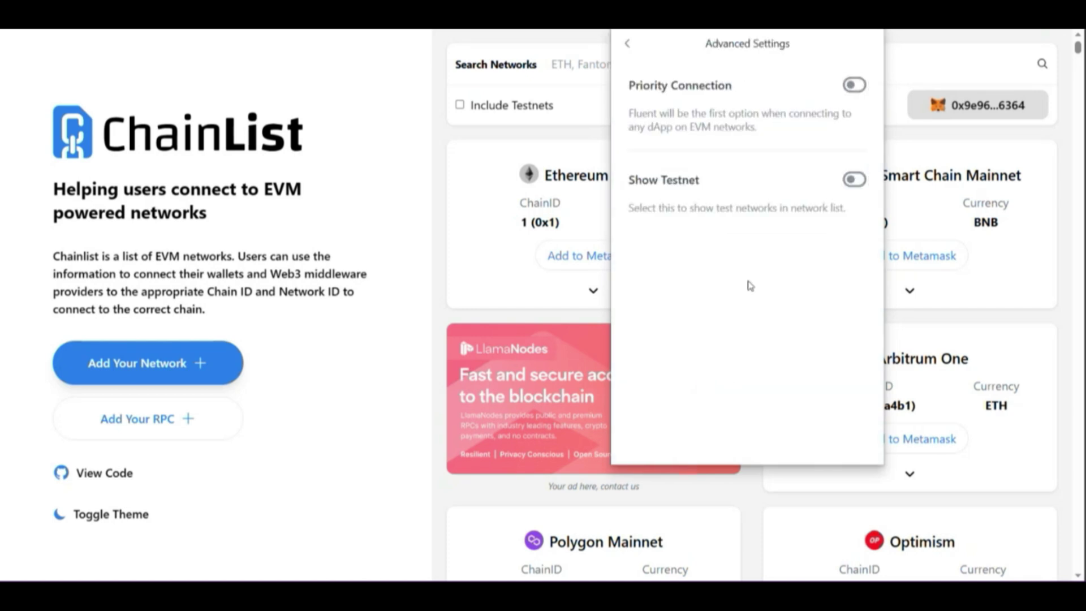
{"action": "left_click", "coordinate": [852, 190]}
{"action": "left_click", "coordinate": [853, 87]}
Close Fluent's advanced settings and check the wallet's network list beside the Bridge transfer form
{"action": "left_click", "coordinate": [627, 43]}
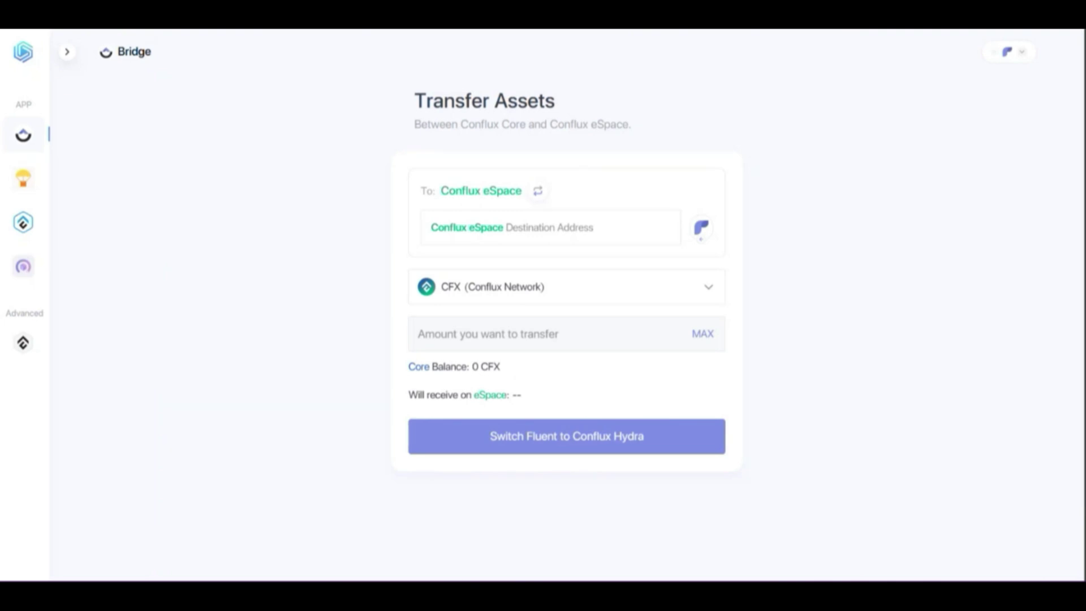
{"action": "left_click", "coordinate": [829, 52]}
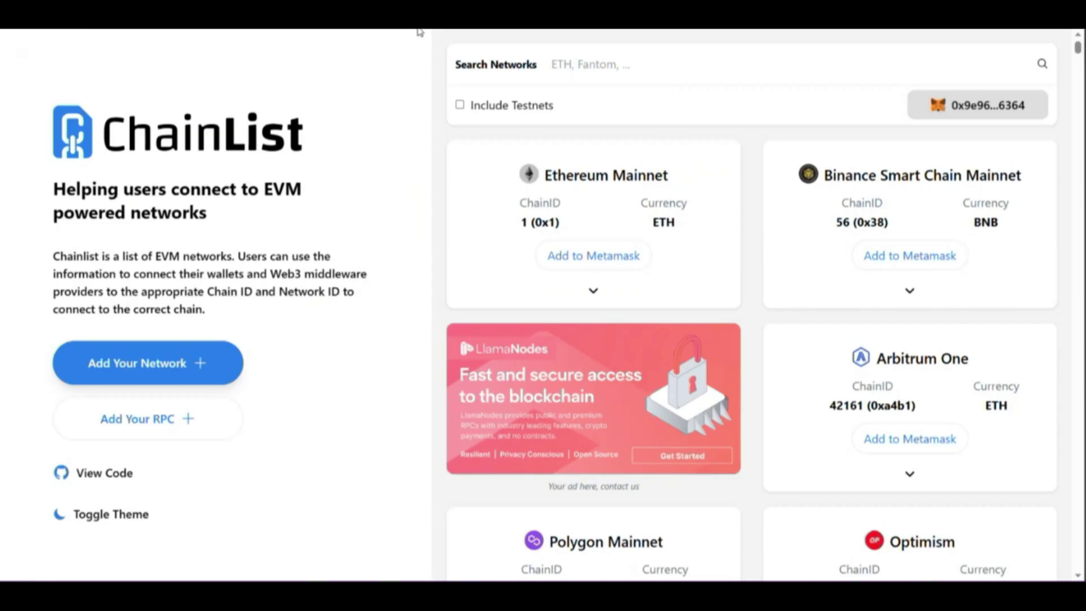
Search ChainList for 'conflu' and expand the RPC URL list of Conflux eSpace (Chain ID 1030)
{"action": "key", "text": "ctrl+l"}
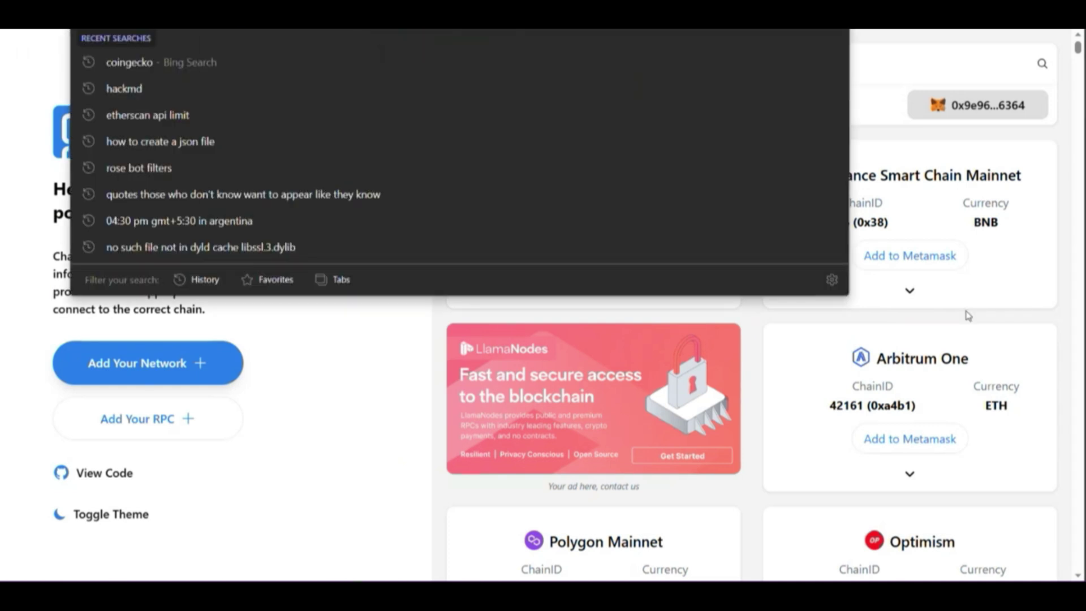
{"action": "left_click", "coordinate": [1062, 244]}
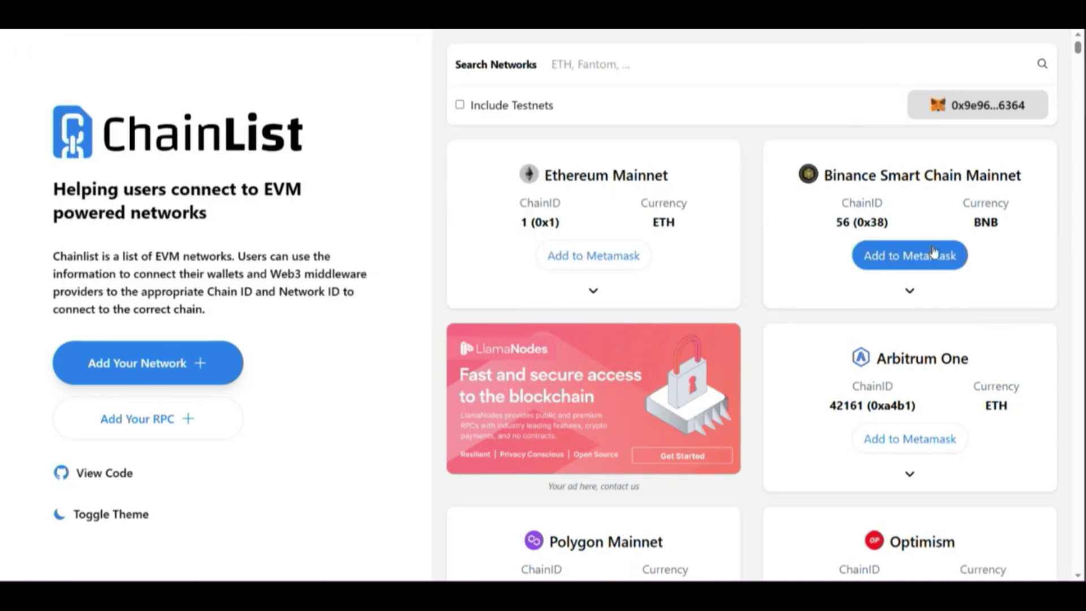
{"action": "left_click", "coordinate": [631, 73]}
{"action": "type", "text": "conflu"}
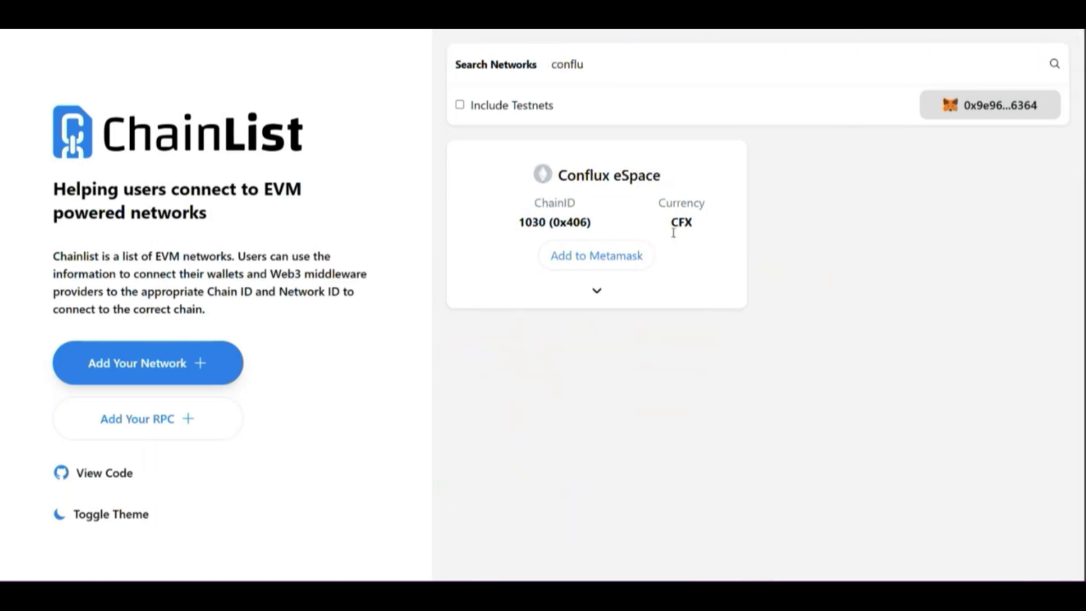
{"action": "left_click", "coordinate": [601, 293]}
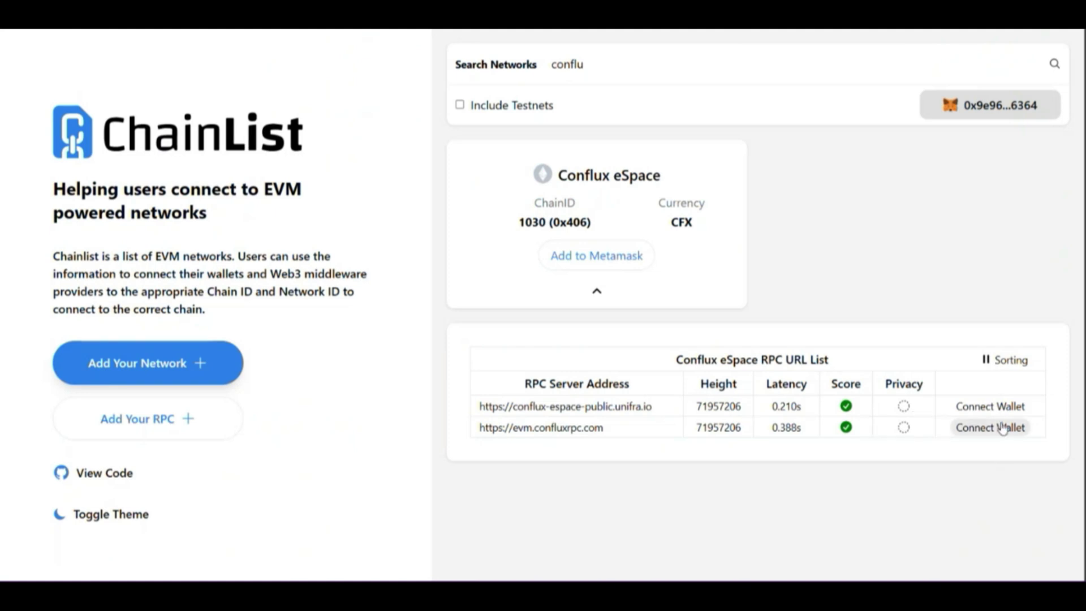
{"action": "mouse_move", "coordinate": [905, 428]}
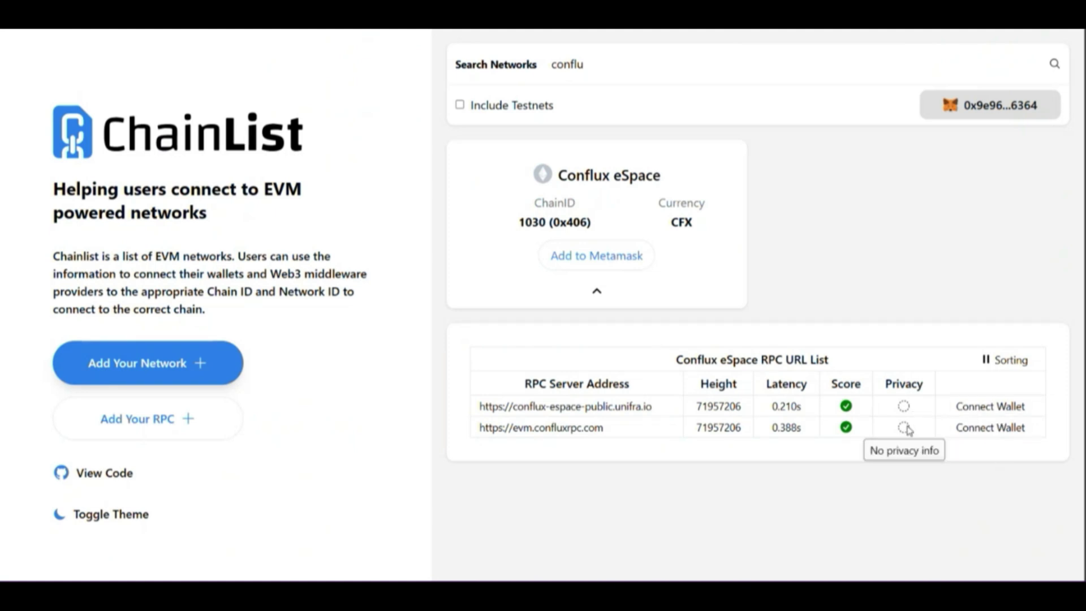
Add Conflux eSpace (Chain ID 1030) to MetaMask from ChainList, approve it, and switch to it
{"action": "left_click", "coordinate": [999, 429]}
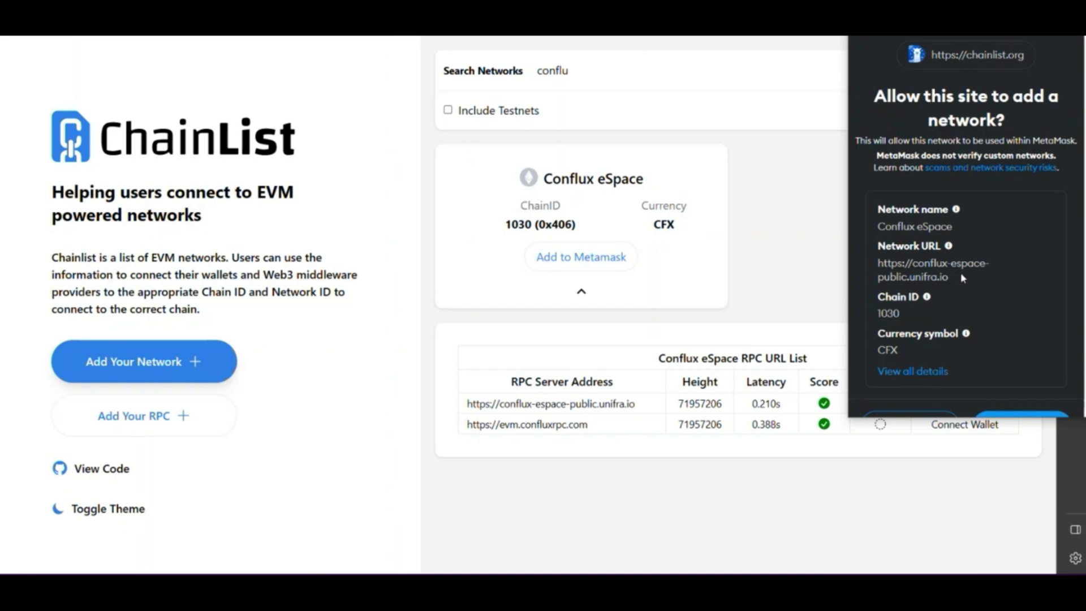
{"action": "left_click_drag", "start_coordinate": [955, 277], "coordinate": [924, 263]}
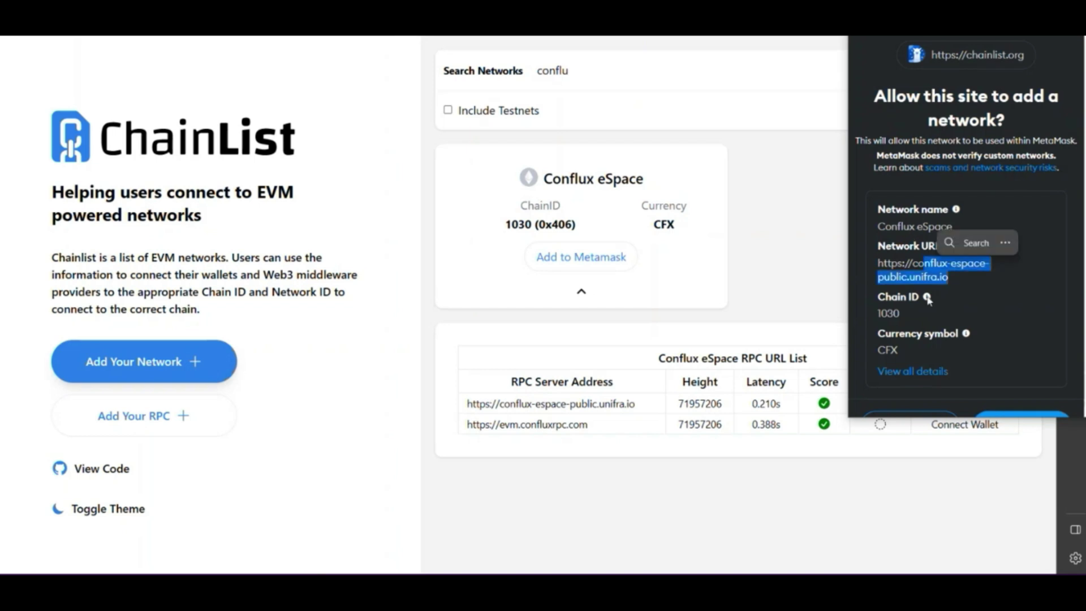
{"action": "left_click", "coordinate": [916, 347]}
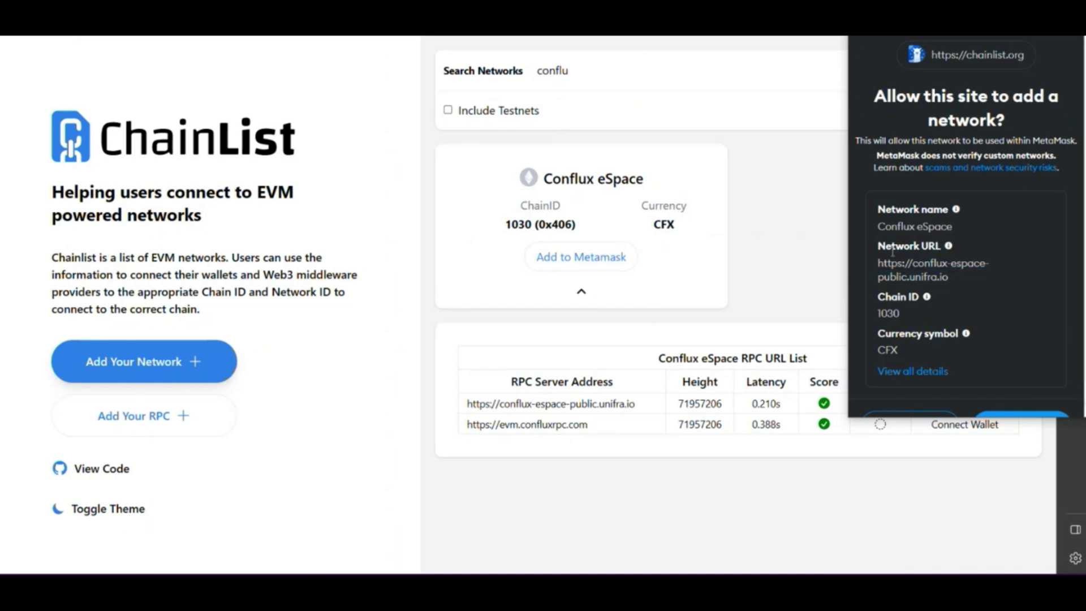
{"action": "scroll", "coordinate": [999, 304], "scroll_direction": "down", "scroll_amount": 1}
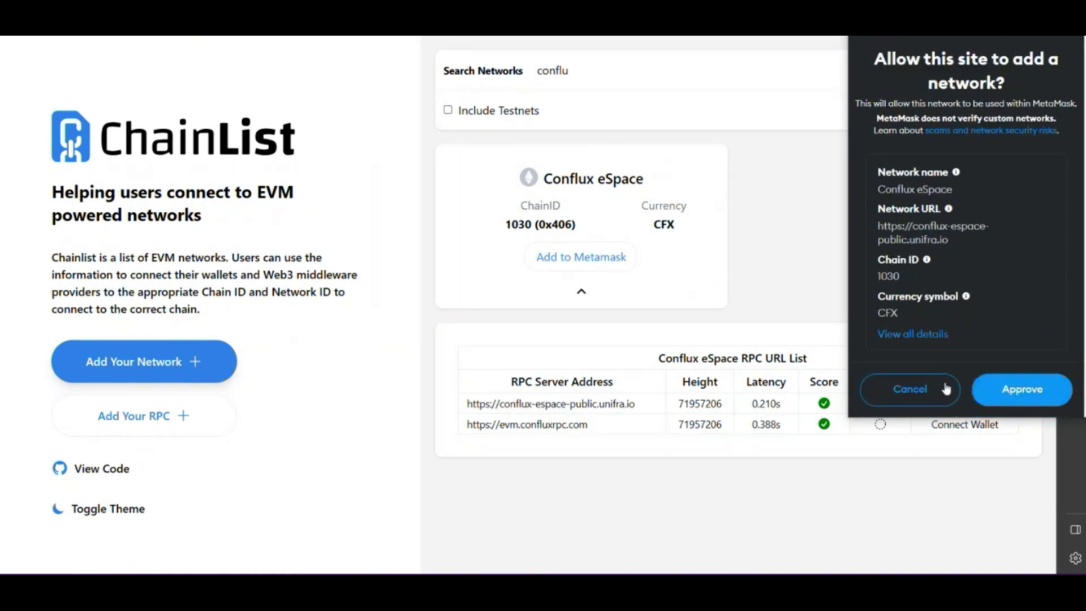
{"action": "left_click", "coordinate": [1022, 396]}
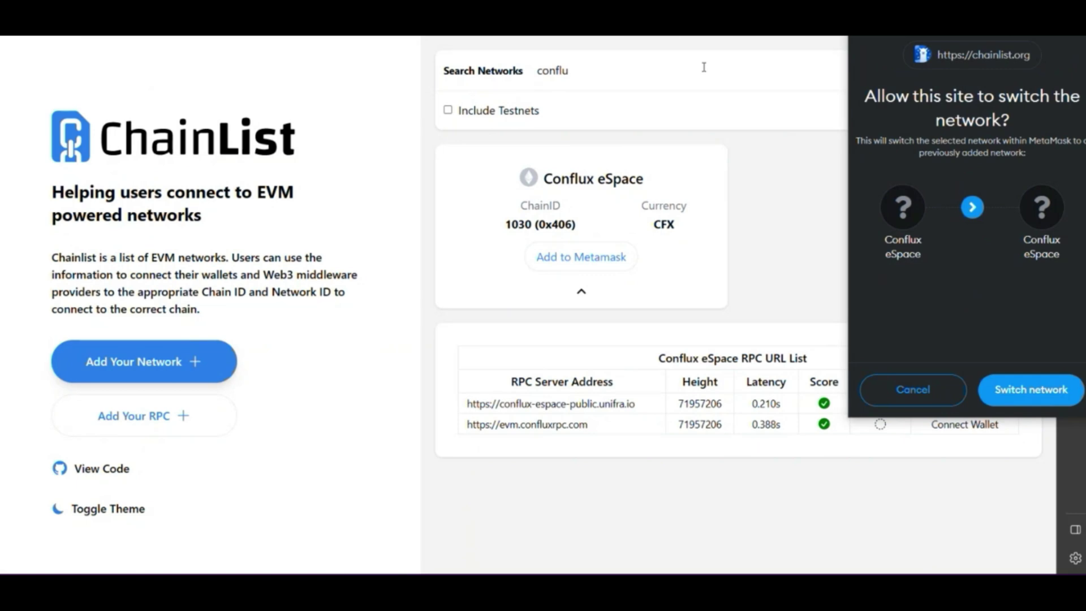
{"action": "left_click", "coordinate": [1031, 389]}
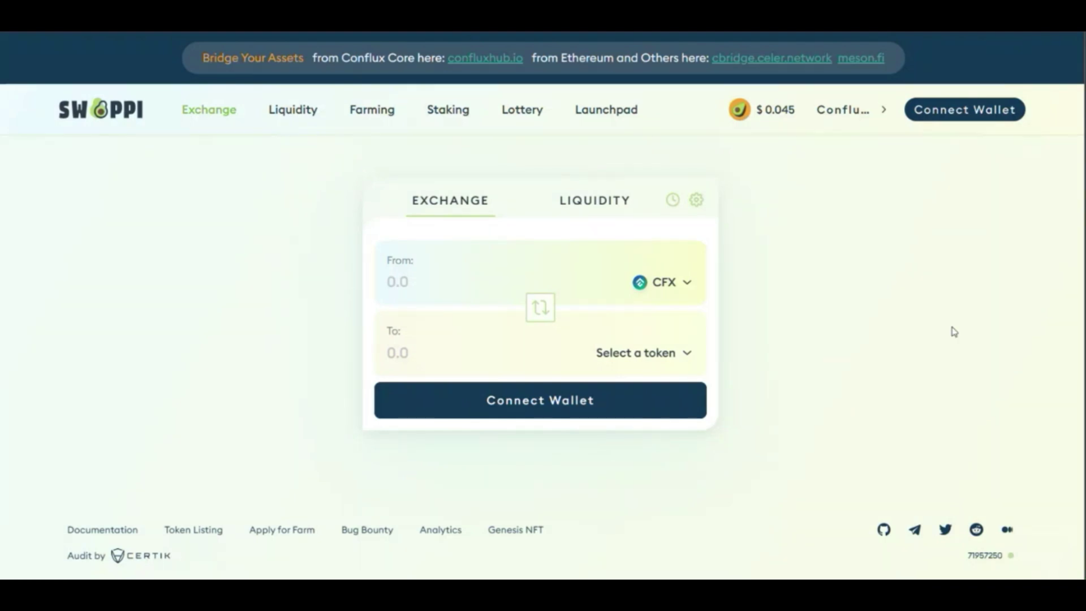
Choose MetaMask in Swappi's wallet options and cancel Fluent's competing connection request
{"action": "left_click", "coordinate": [949, 120]}
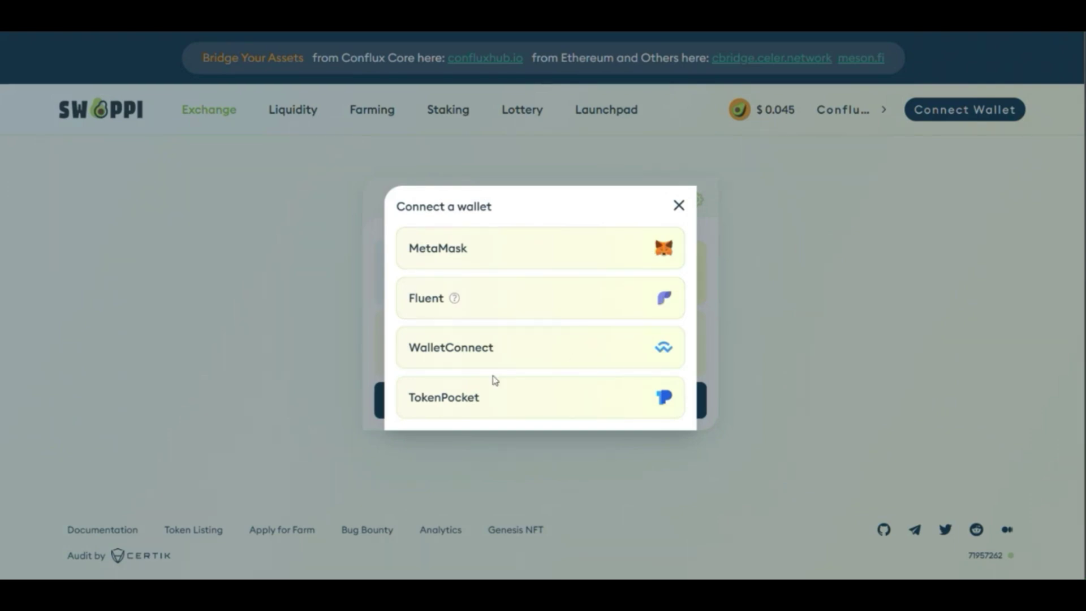
{"action": "left_click", "coordinate": [511, 255]}
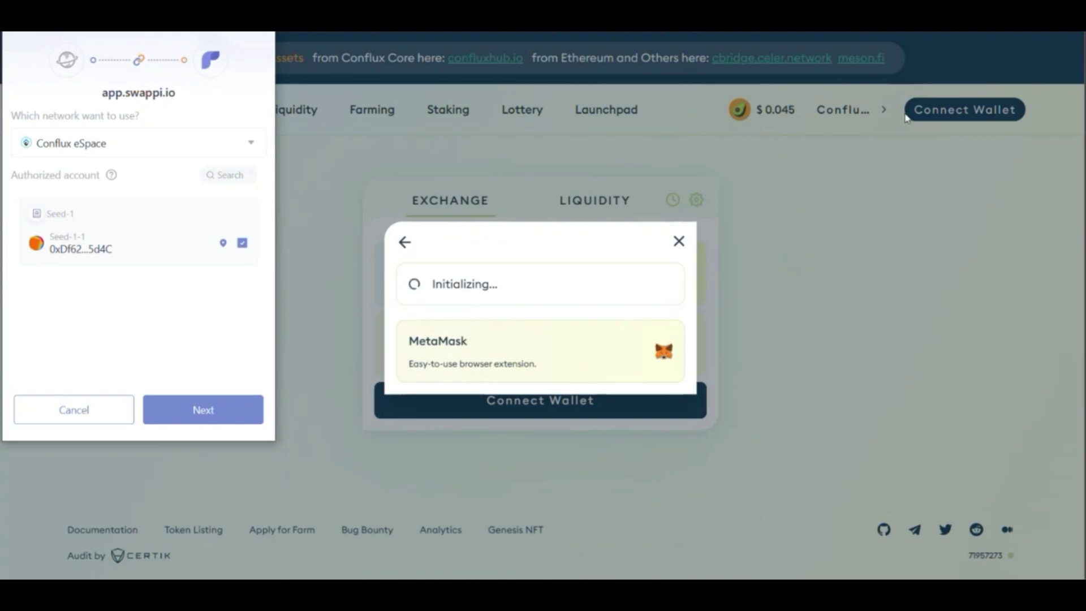
{"action": "left_click", "coordinate": [871, 34]}
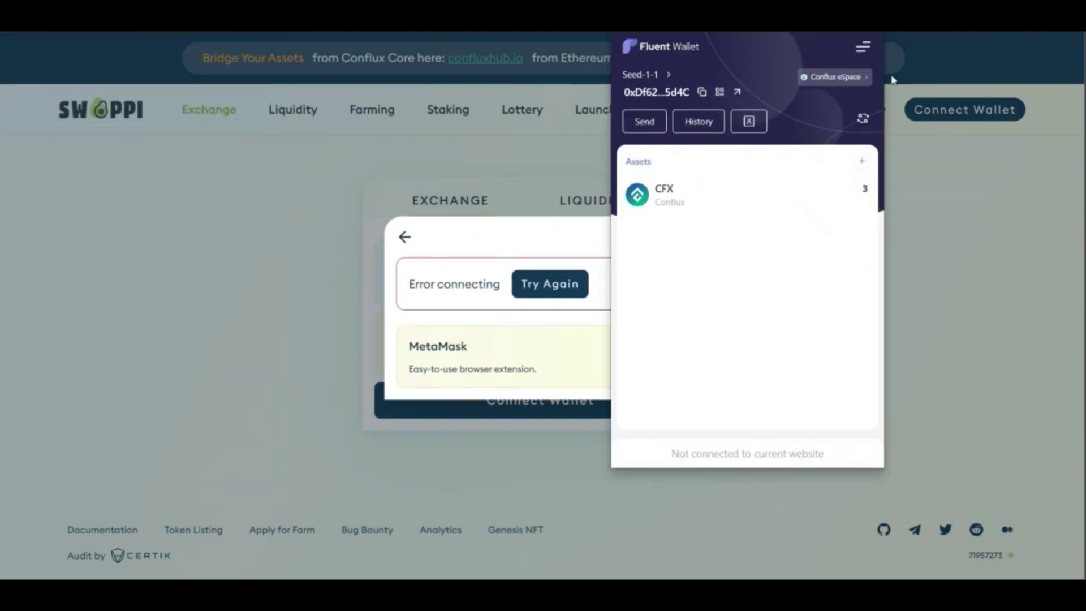
Turn off Fluent's Priority Connection and retry so MetaMask connects, showing 1.999 CFX
{"action": "left_click", "coordinate": [863, 48]}
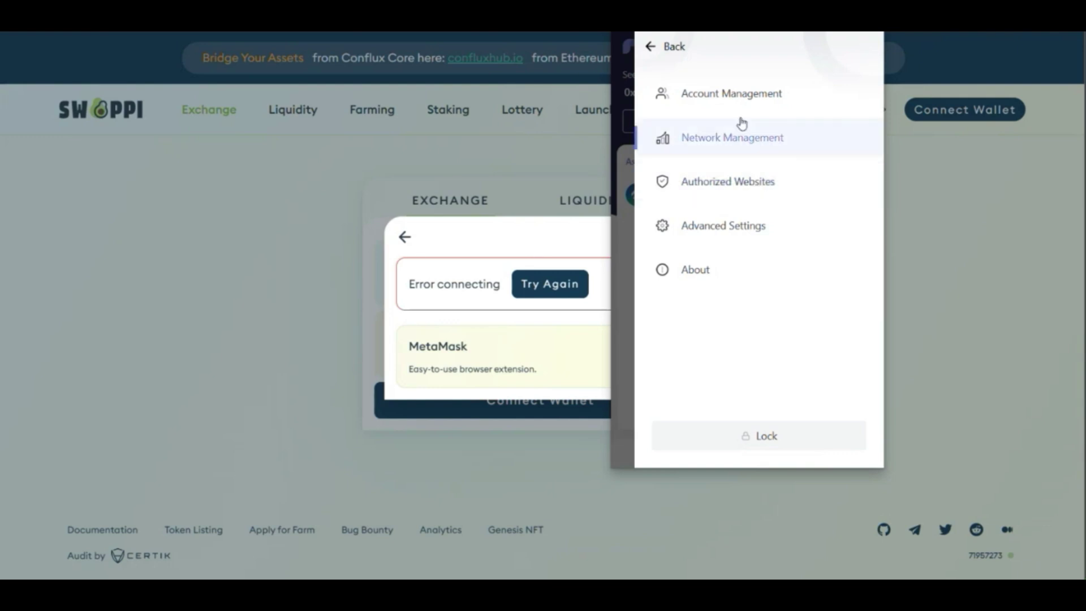
{"action": "left_click", "coordinate": [771, 224]}
{"action": "left_click", "coordinate": [855, 89]}
{"action": "left_click", "coordinate": [574, 291]}
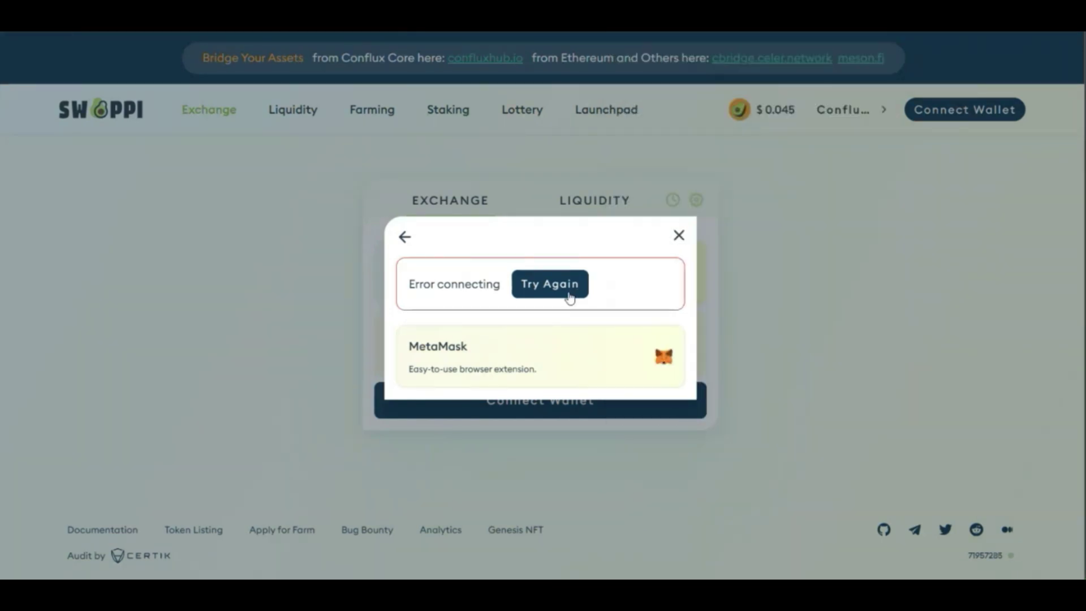
{"action": "left_click", "coordinate": [569, 297]}
{"action": "left_click", "coordinate": [146, 401]}
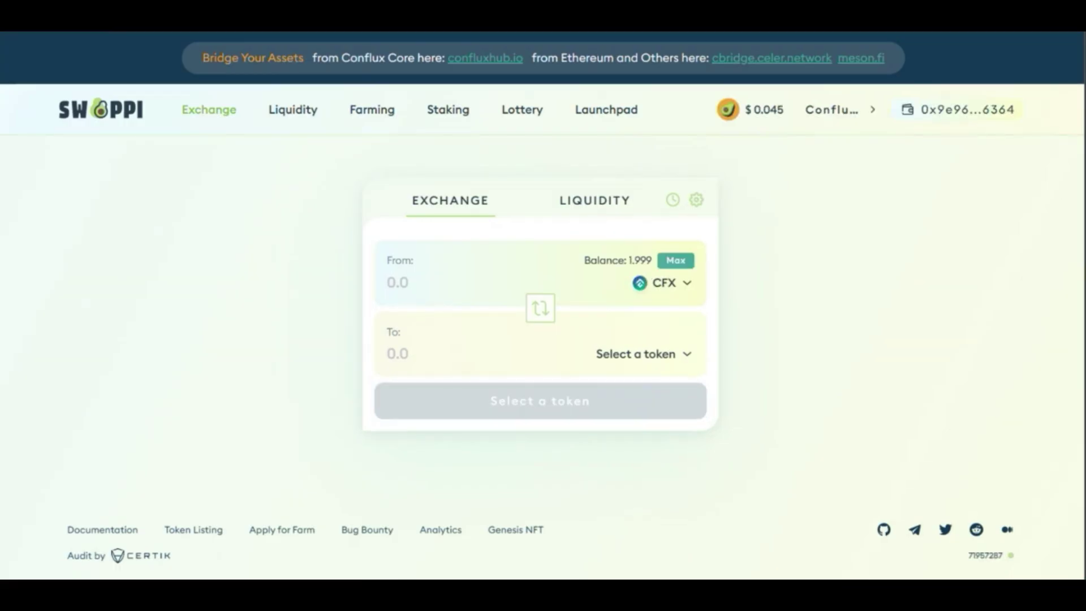
{"action": "key", "text": "alt+shift+m"}
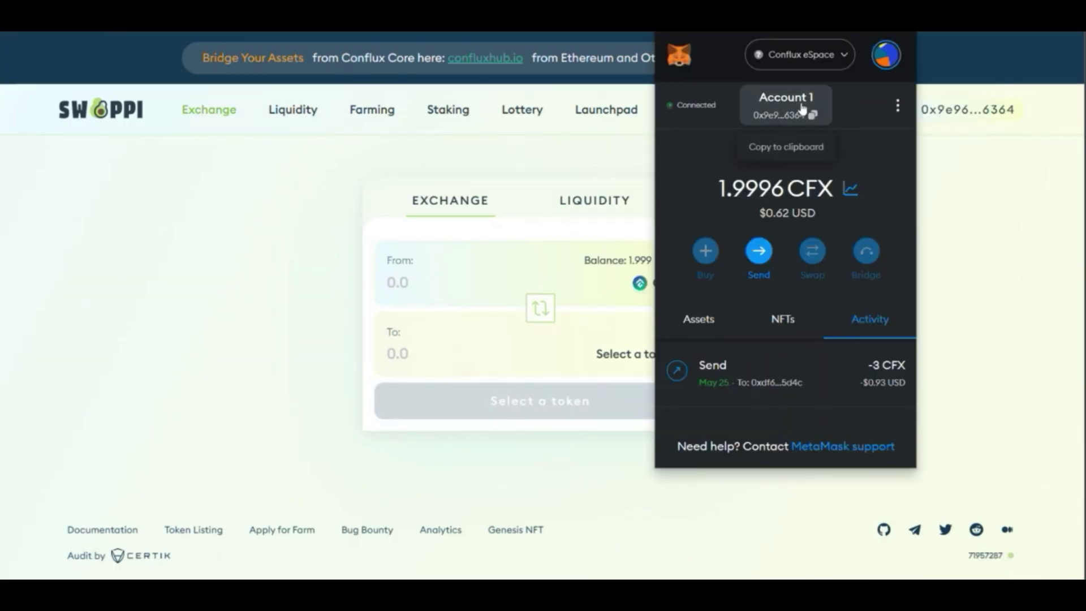
{"action": "left_click", "coordinate": [372, 171]}
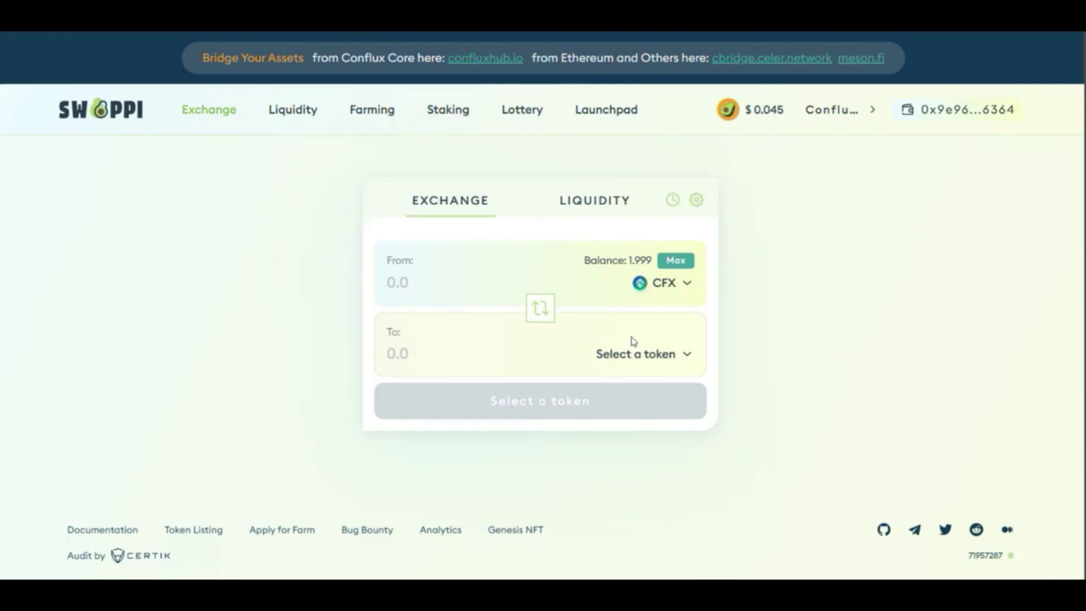
{"action": "left_click", "coordinate": [638, 365]}
{"action": "scroll", "coordinate": [534, 326], "scroll_direction": "down", "scroll_amount": 7}
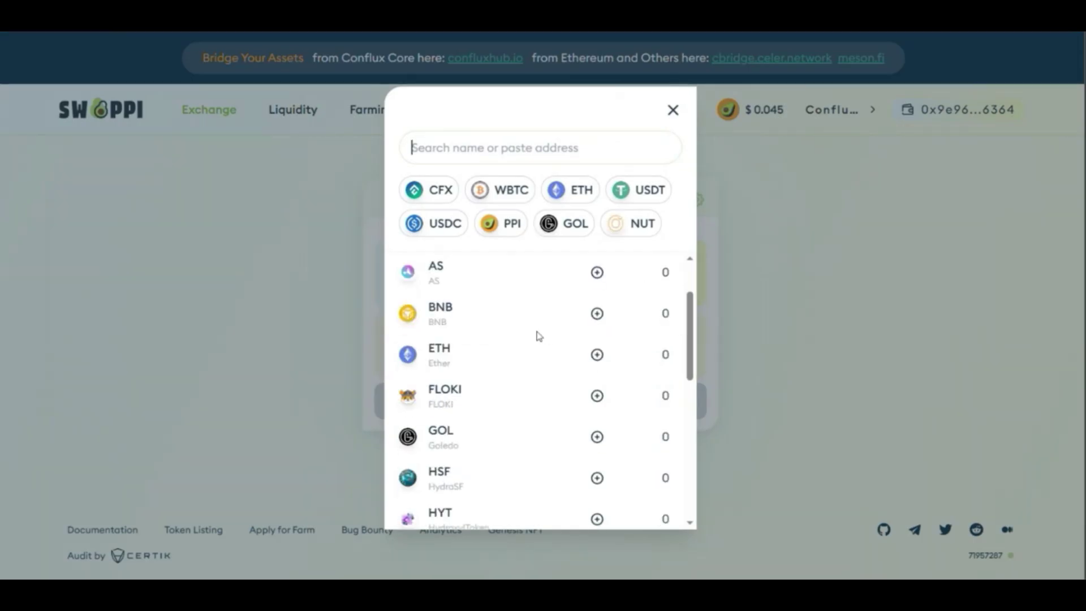
{"action": "scroll", "coordinate": [541, 327], "scroll_direction": "down", "scroll_amount": 3}
{"action": "left_click", "coordinate": [860, 315]}
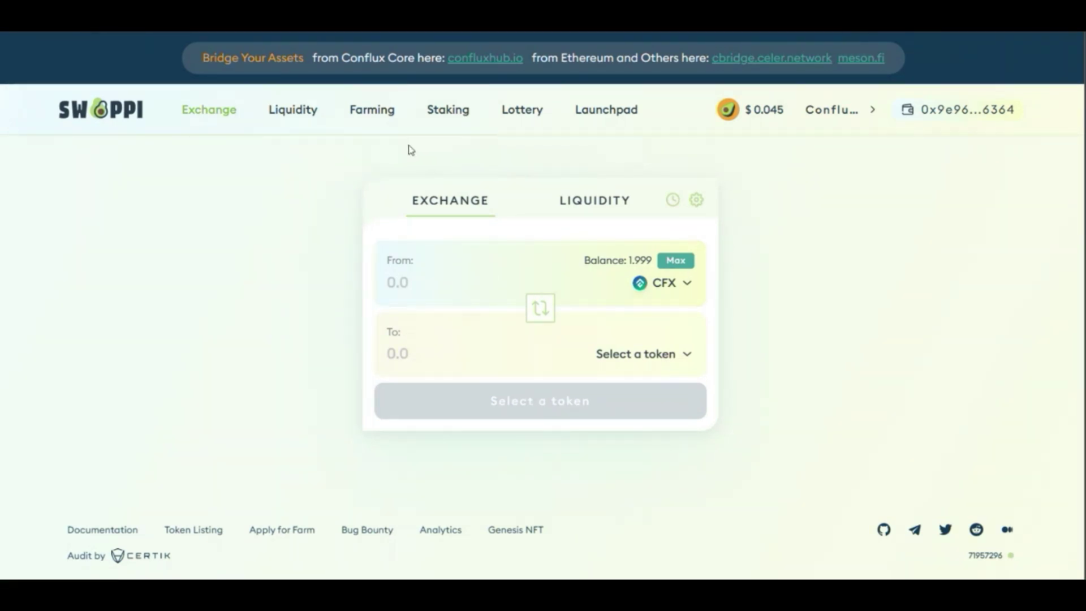
{"action": "left_click", "coordinate": [300, 112]}
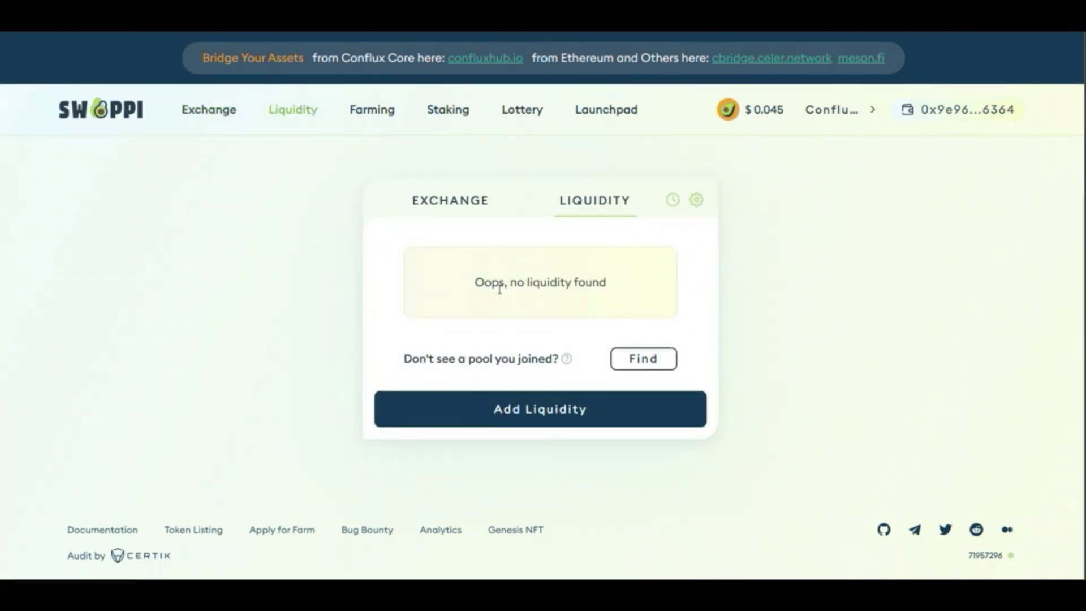
{"action": "mouse_move", "coordinate": [377, 115]}
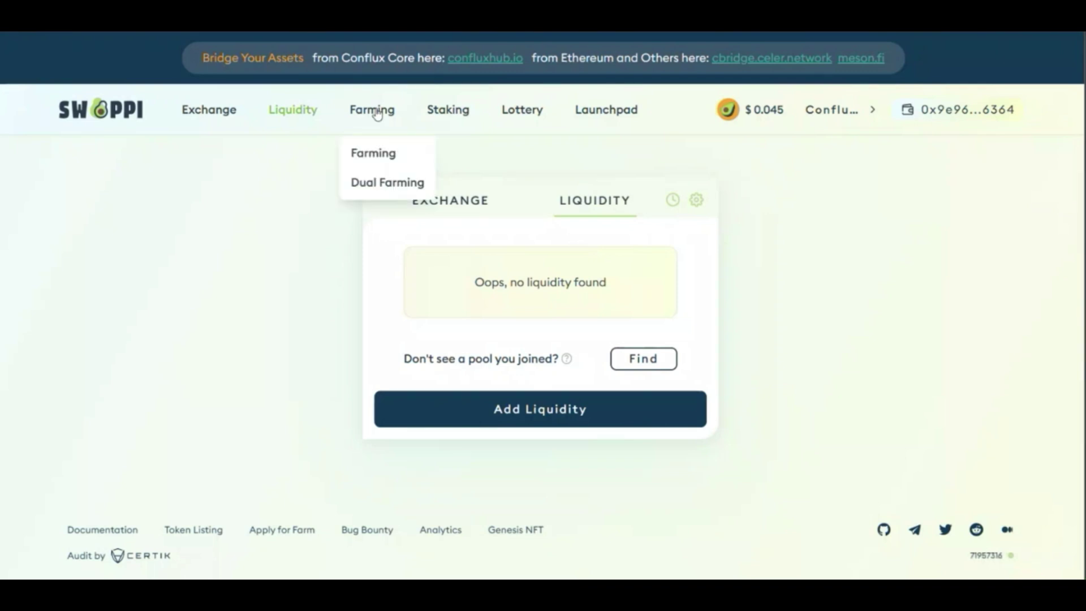
{"action": "left_click", "coordinate": [379, 153]}
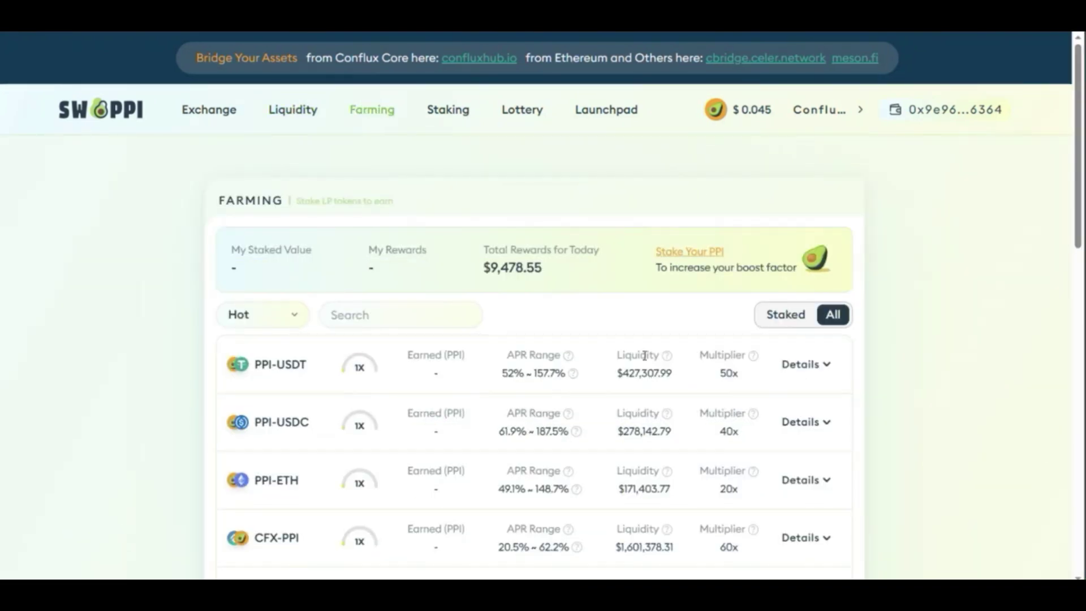
{"action": "left_click", "coordinate": [216, 117]}
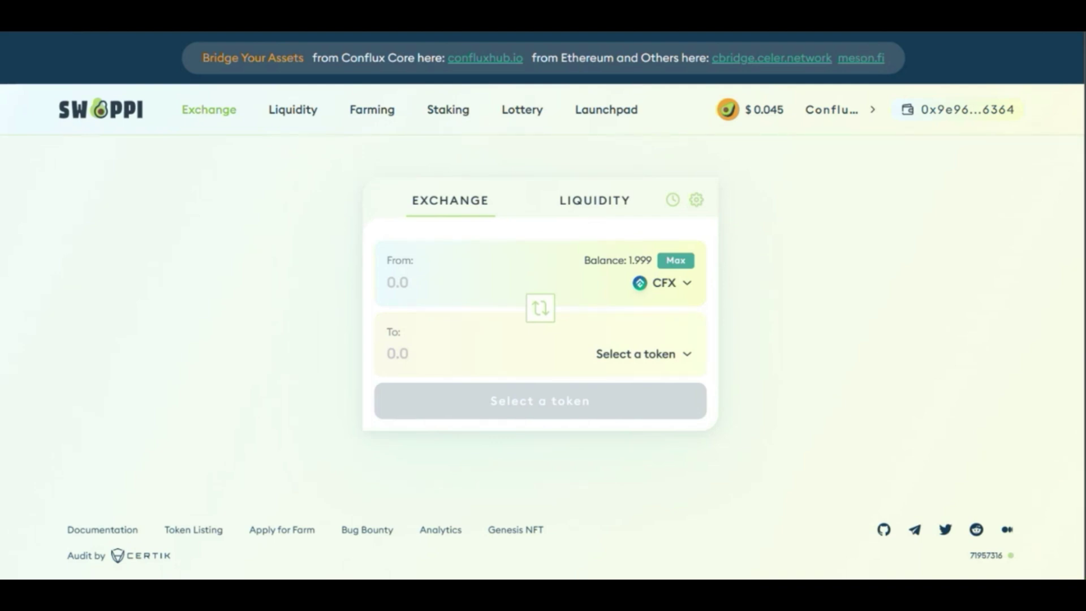
Set up a swap of 1 CFX into NUT (about 0.0057111 NUT) and open its summary
{"action": "left_click", "coordinate": [654, 357]}
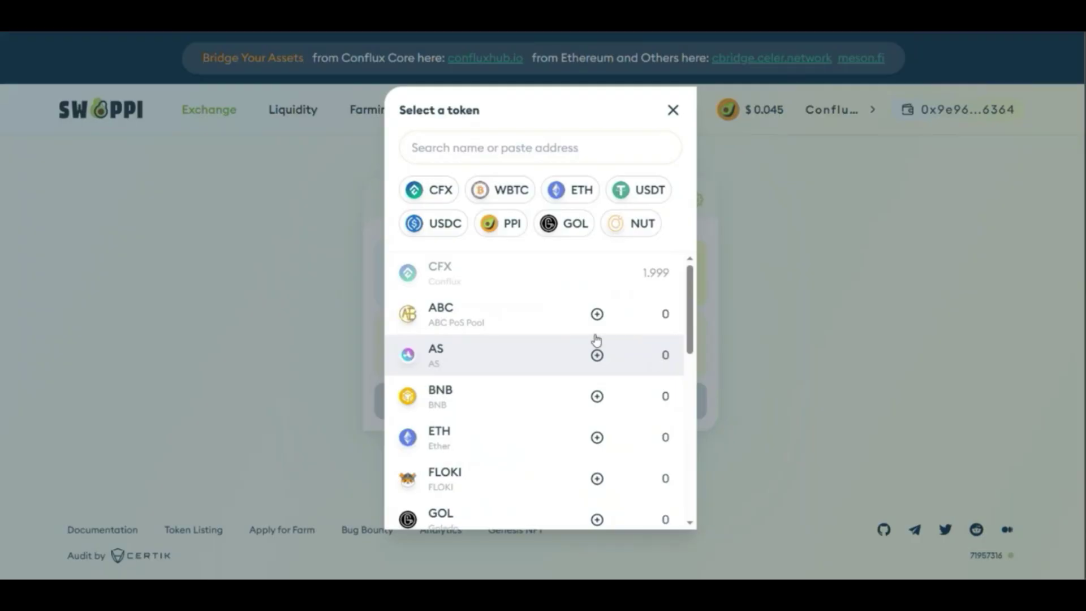
{"action": "left_click", "coordinate": [623, 192]}
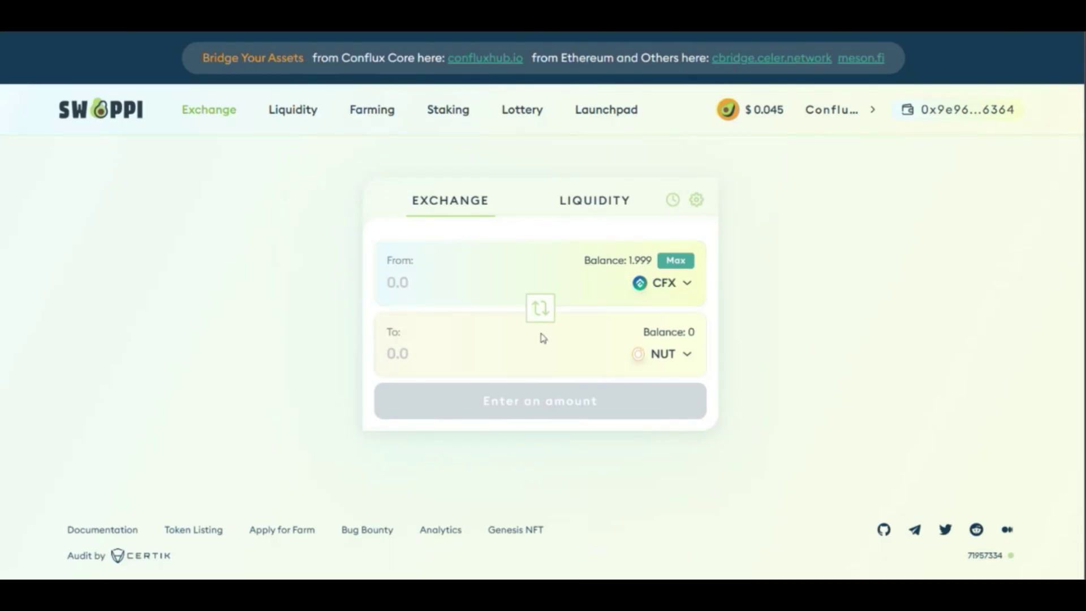
{"action": "left_click", "coordinate": [504, 293]}
{"action": "type", "text": "1"}
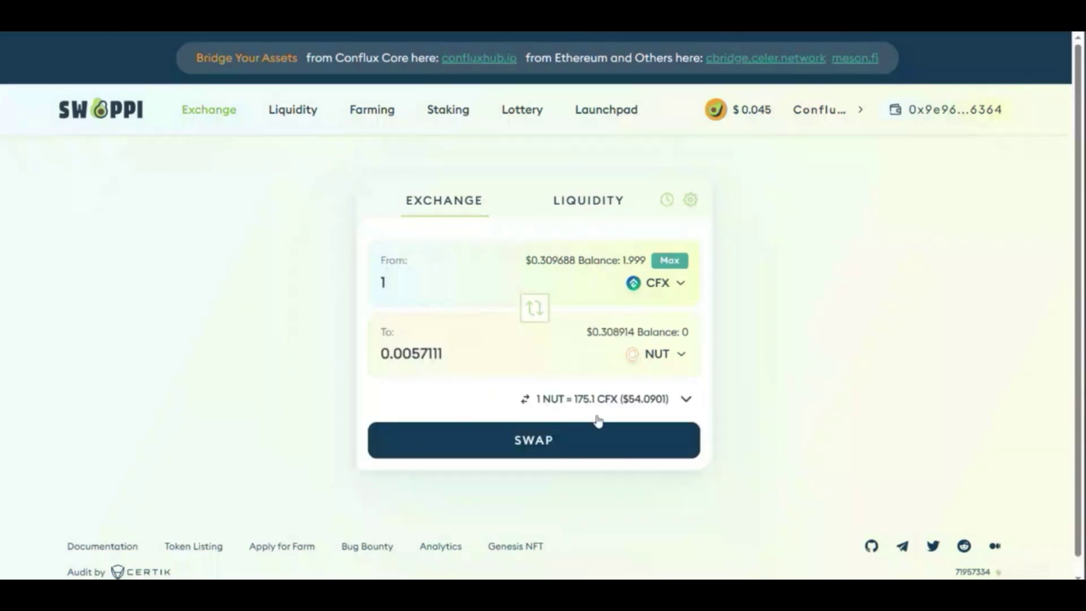
{"action": "left_click", "coordinate": [550, 429]}
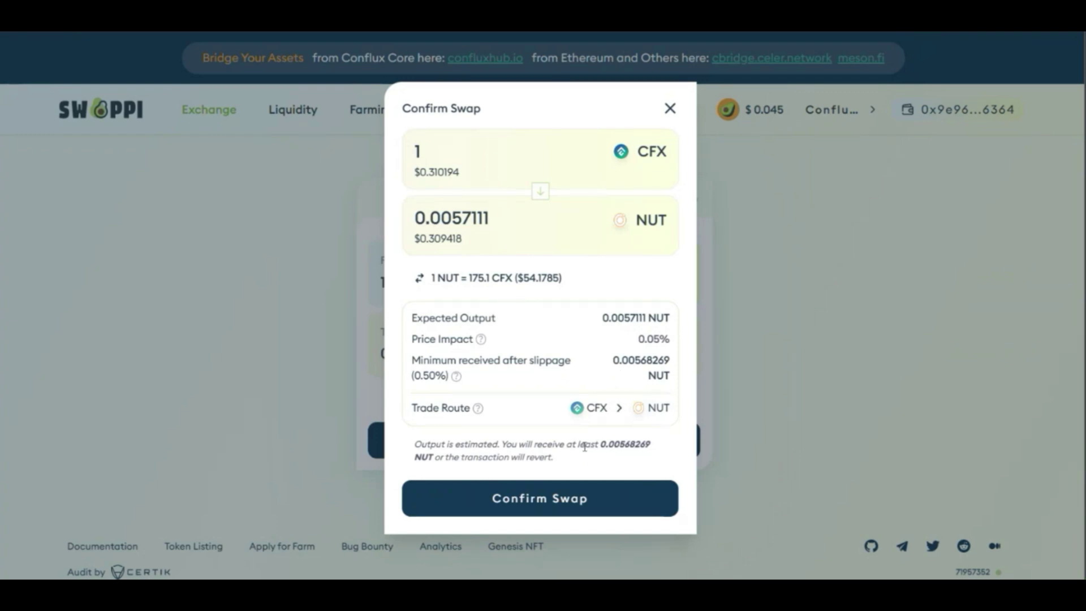
Confirm the 1 CFX swap, then review MetaMask's 0.006018 CFX gas estimate and DATA tab
{"action": "left_click", "coordinate": [592, 497]}
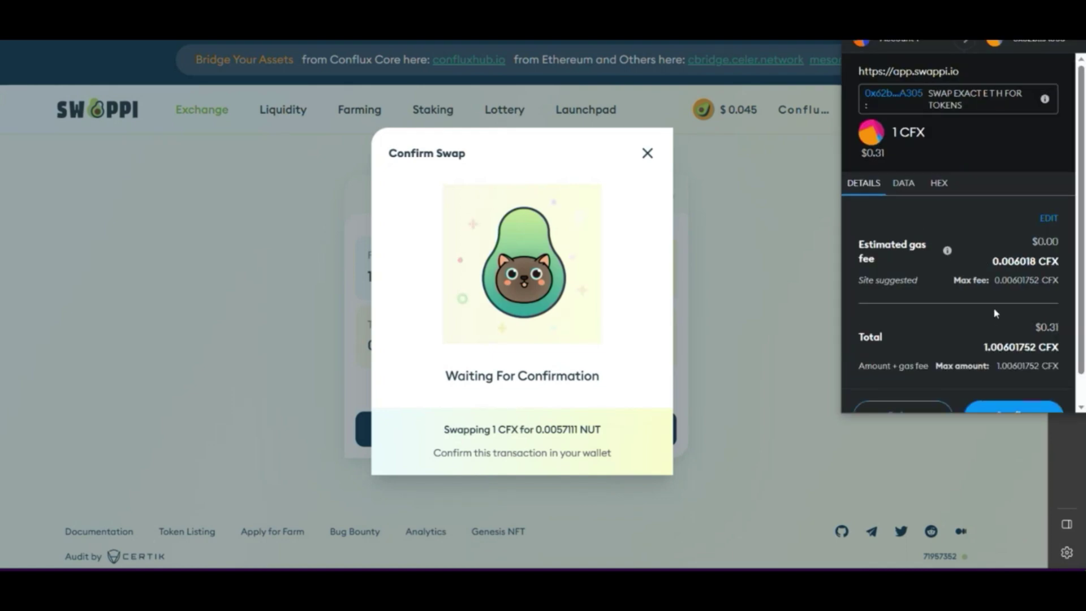
{"action": "scroll", "coordinate": [918, 232], "scroll_direction": "down", "scroll_amount": 2}
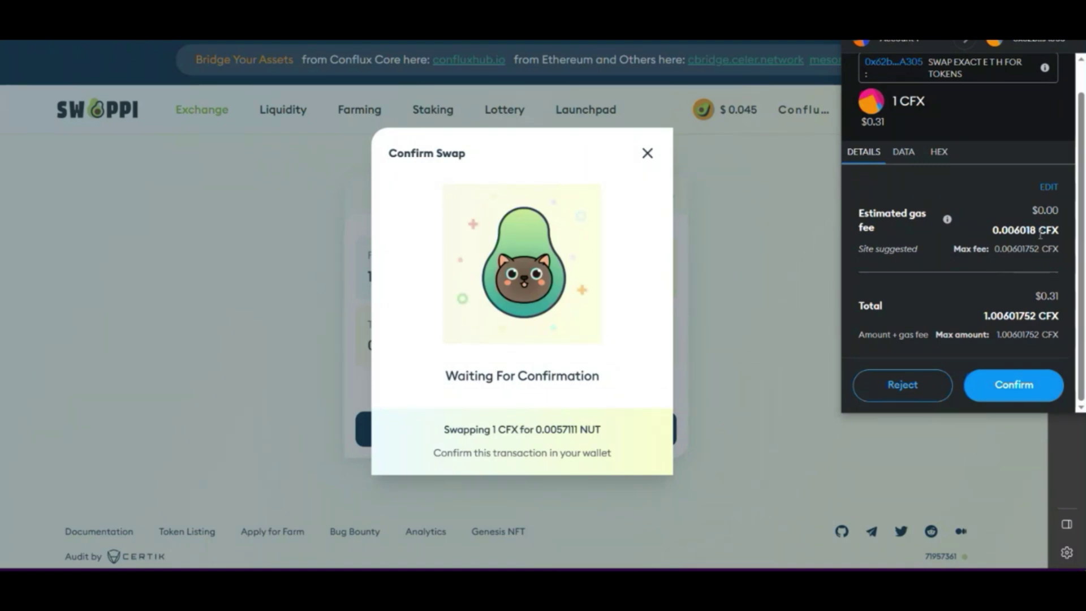
{"action": "left_click_drag", "start_coordinate": [1039, 233], "coordinate": [989, 233]}
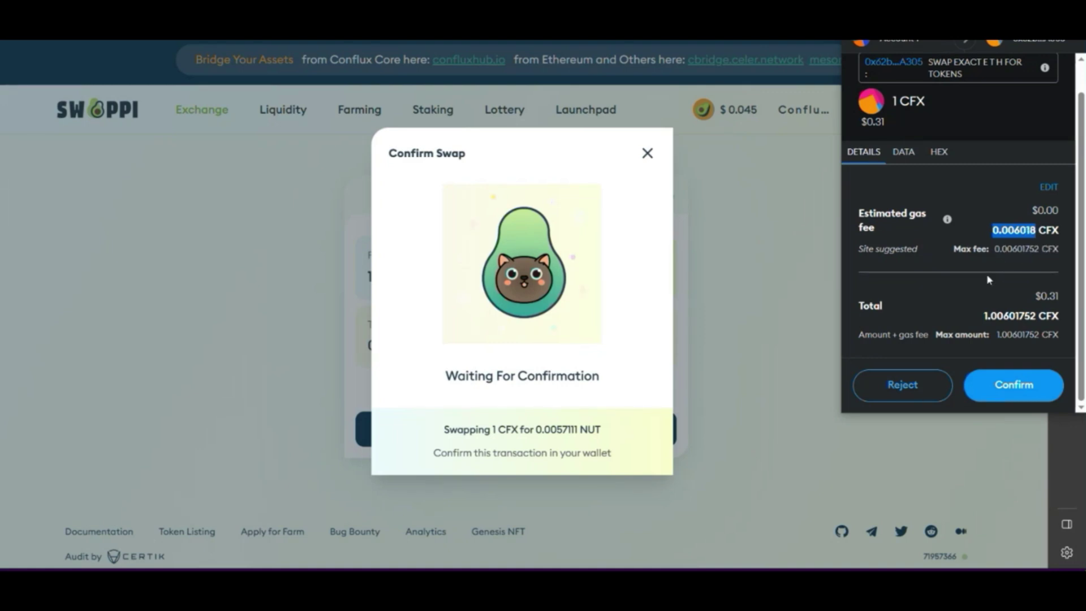
{"action": "left_click", "coordinate": [1027, 252]}
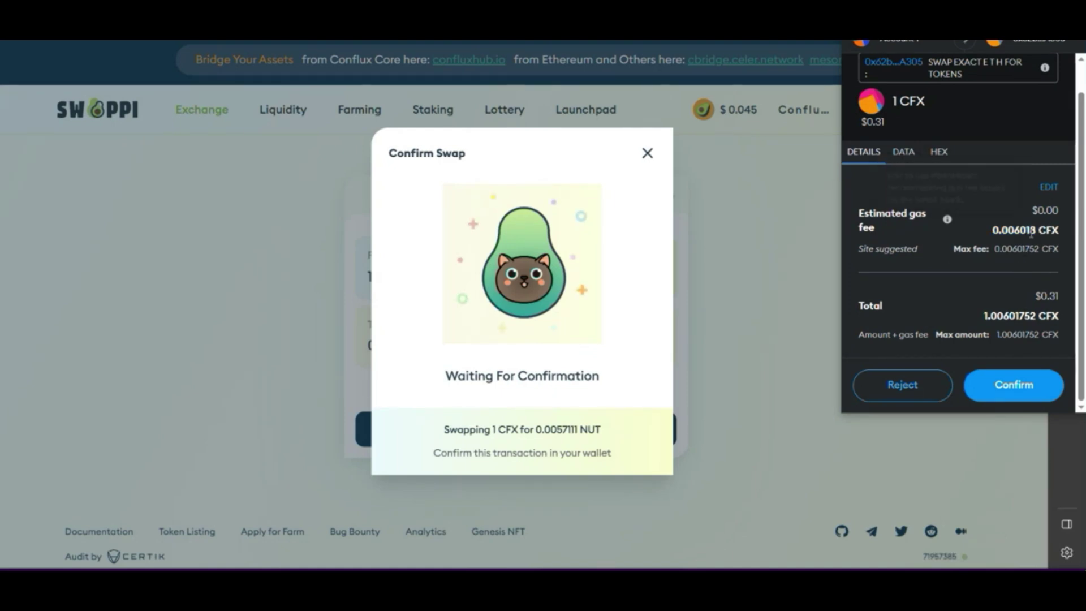
{"action": "scroll", "coordinate": [1016, 246], "scroll_direction": "up", "scroll_amount": 1}
{"action": "scroll", "coordinate": [1012, 282], "scroll_direction": "down", "scroll_amount": 1}
{"action": "scroll", "coordinate": [894, 118], "scroll_direction": "up", "scroll_amount": 1}
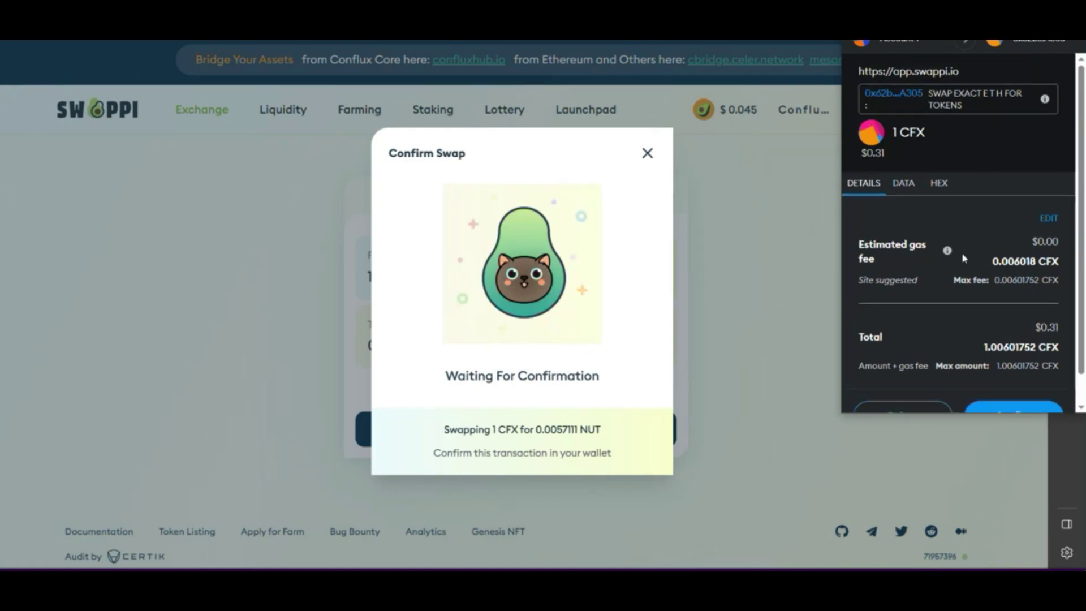
{"action": "scroll", "coordinate": [922, 209], "scroll_direction": "down", "scroll_amount": 1}
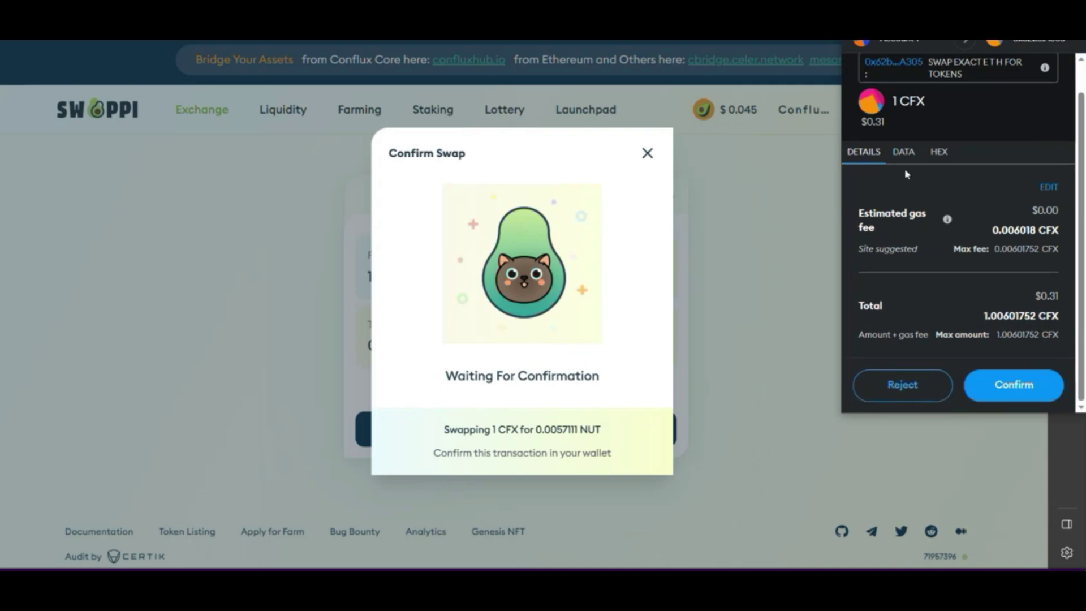
{"action": "left_click", "coordinate": [903, 156]}
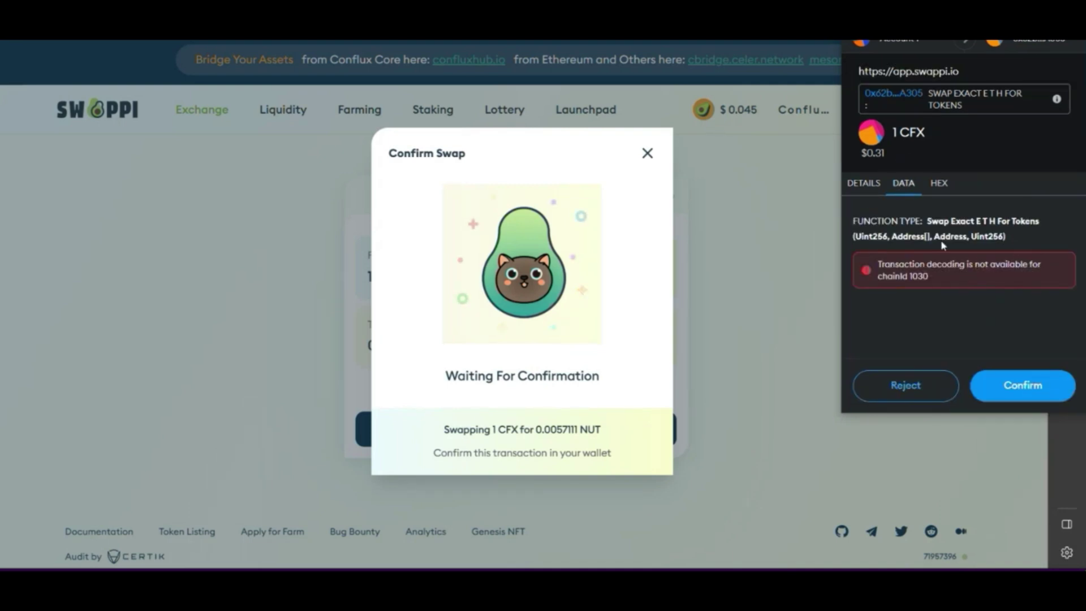
Check the HEX and DETAILS tabs, then confirm the 1 CFX to NUT swap in MetaMask
{"action": "left_click", "coordinate": [936, 183]}
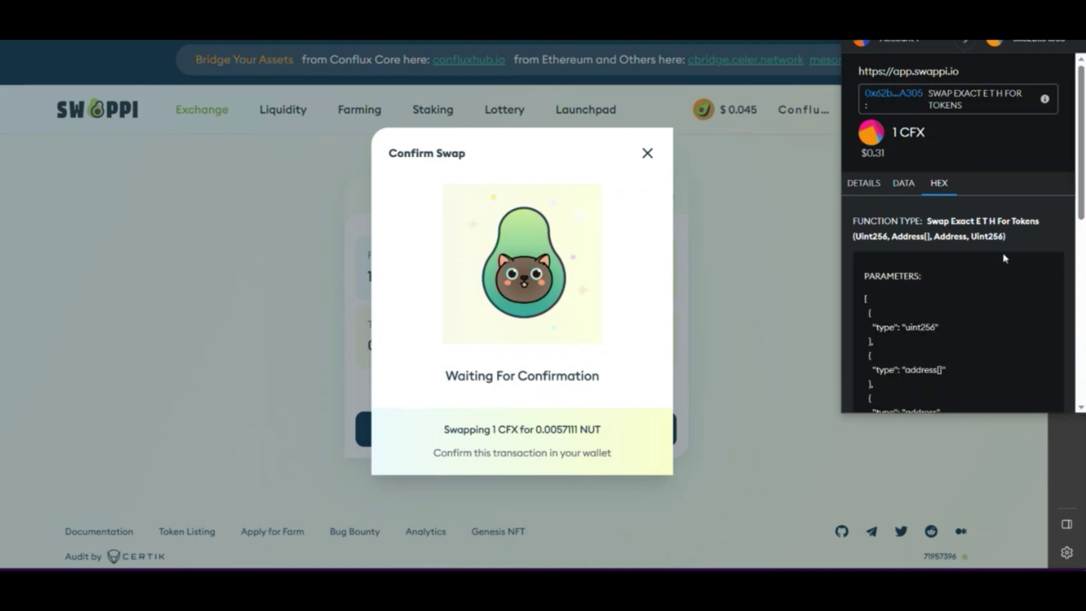
{"action": "scroll", "coordinate": [935, 179], "scroll_direction": "down", "scroll_amount": 2}
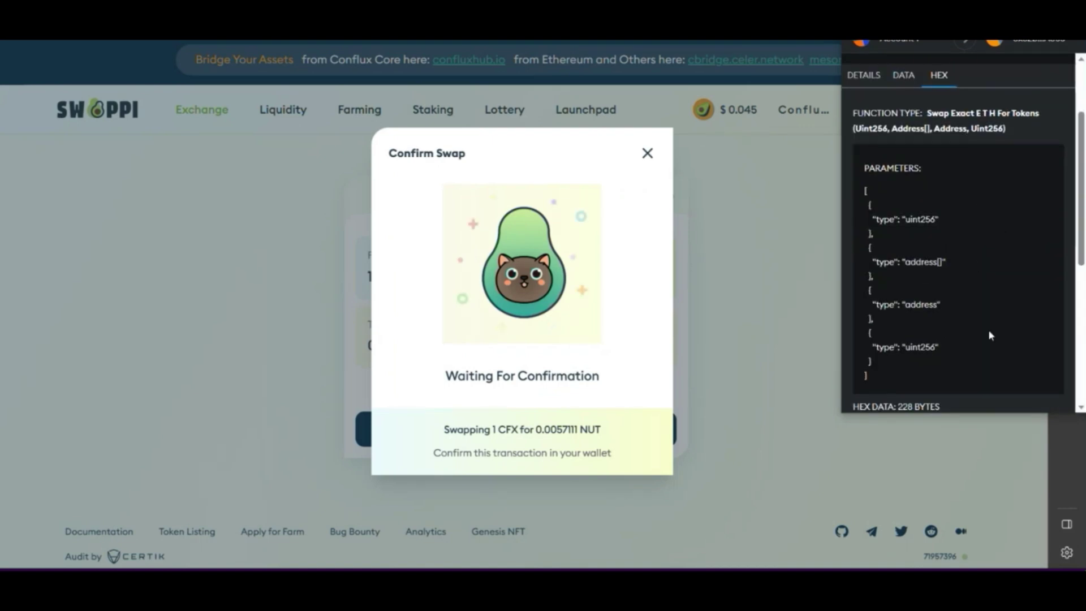
{"action": "scroll", "coordinate": [935, 273], "scroll_direction": "down", "scroll_amount": 5}
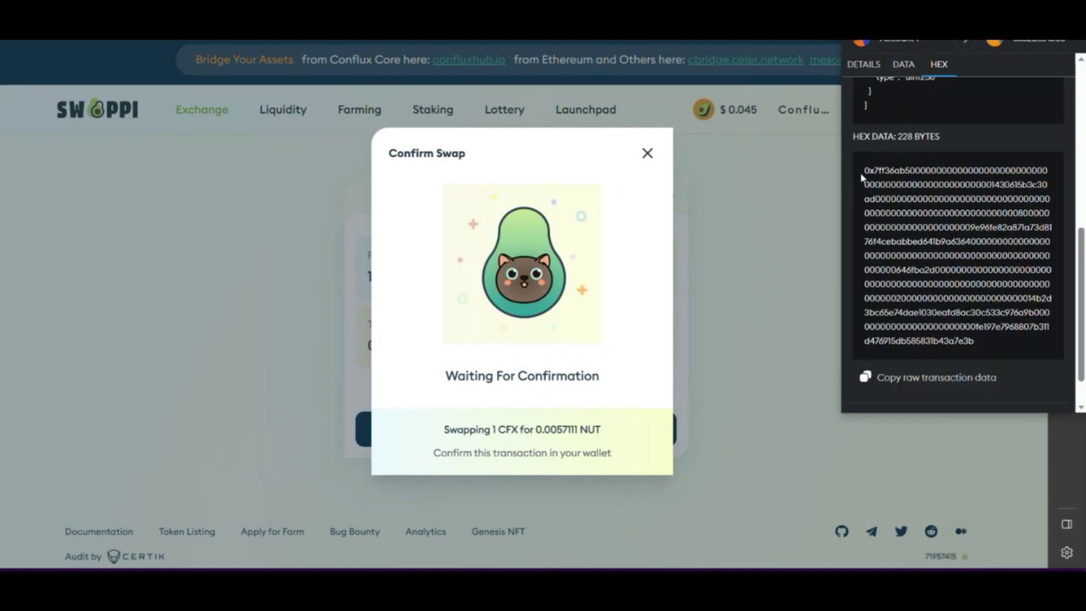
{"action": "left_click_drag", "start_coordinate": [982, 344], "coordinate": [860, 169]}
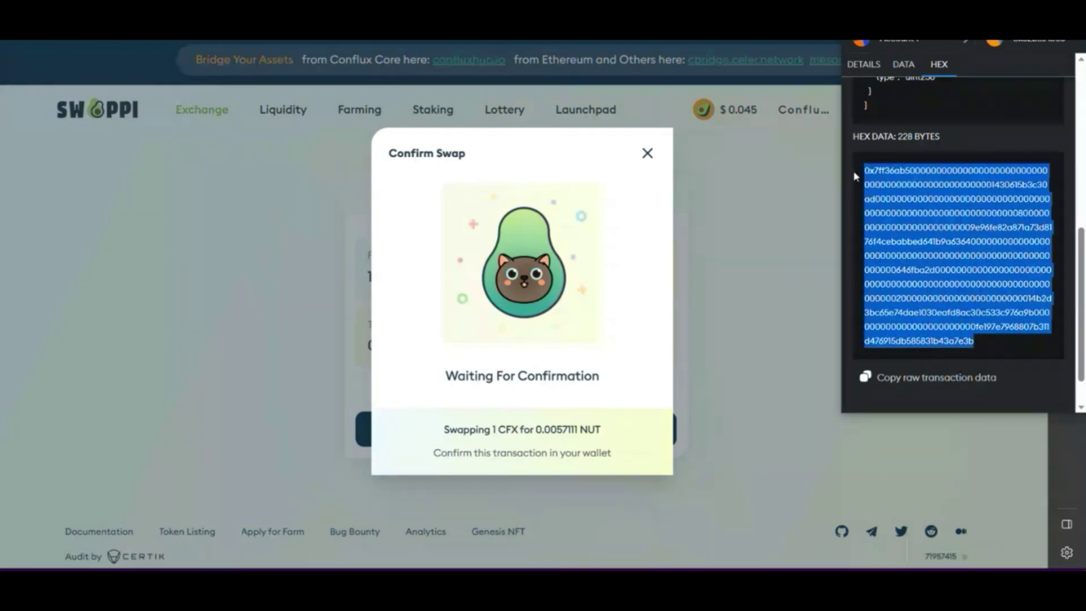
{"action": "scroll", "coordinate": [986, 288], "scroll_direction": "up", "scroll_amount": 1}
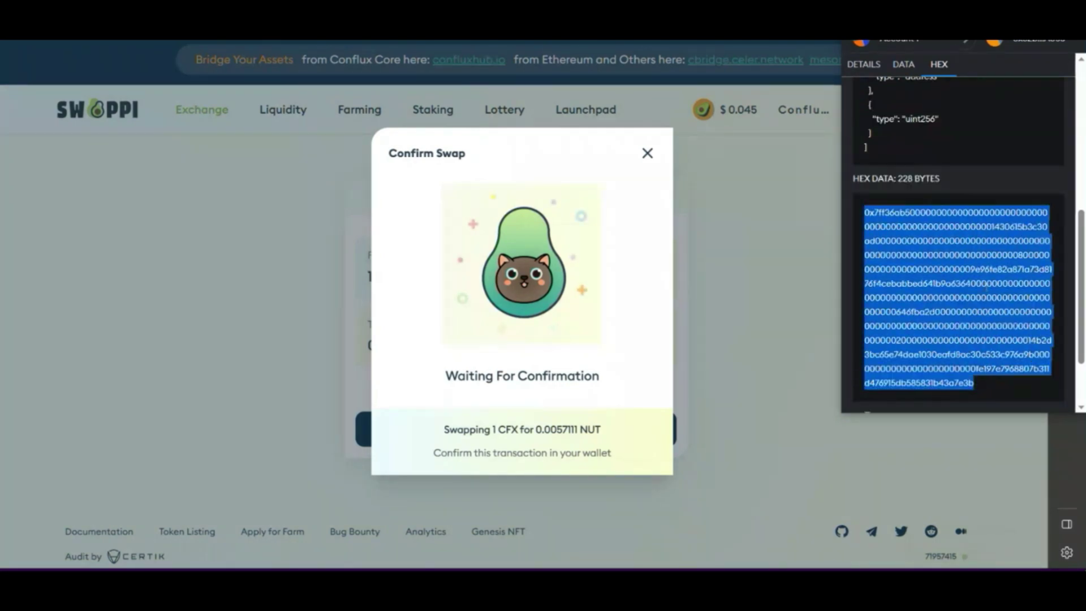
{"action": "scroll", "coordinate": [985, 287], "scroll_direction": "up", "scroll_amount": 6}
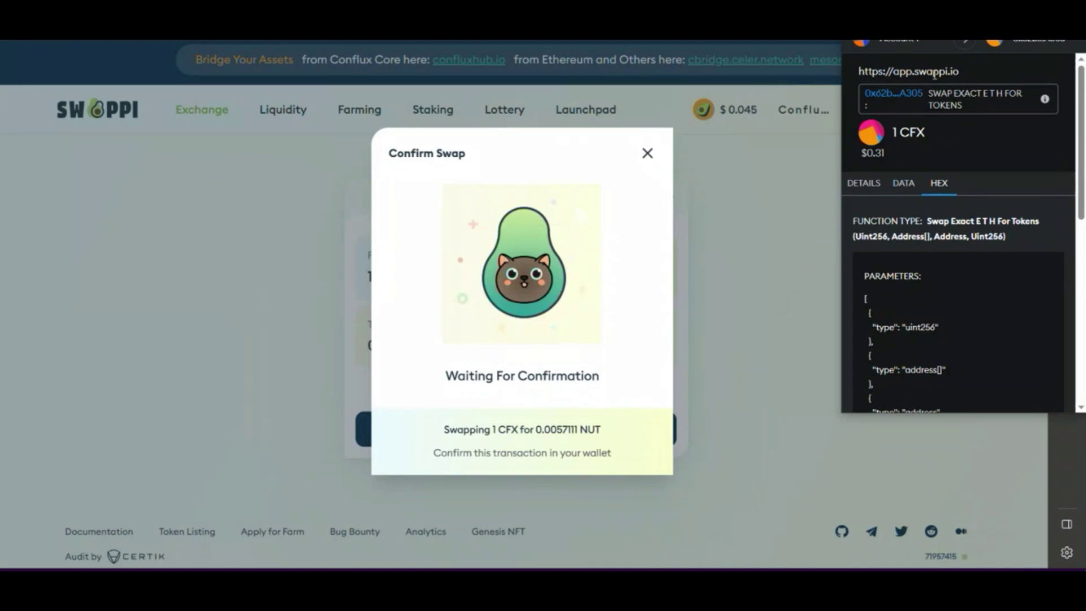
{"action": "left_click", "coordinate": [876, 188]}
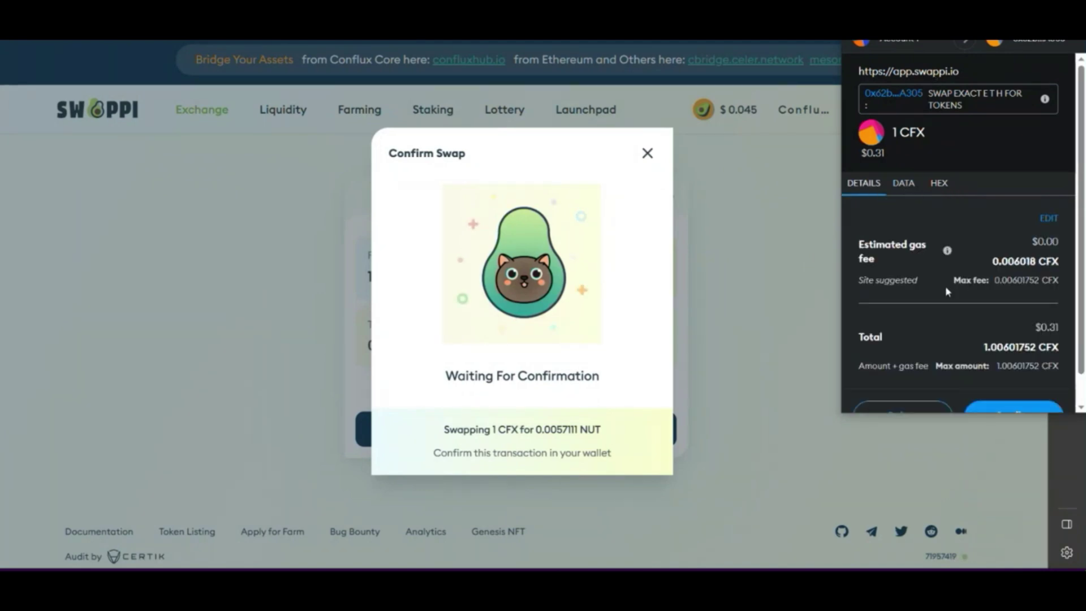
{"action": "scroll", "coordinate": [979, 300], "scroll_direction": "down", "scroll_amount": 2}
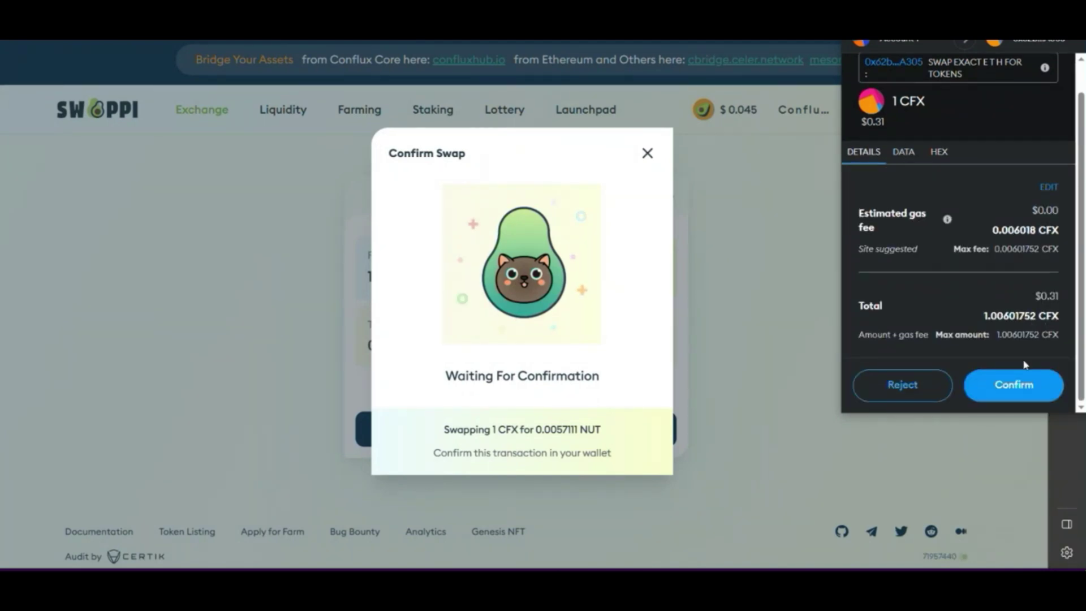
{"action": "left_click", "coordinate": [1014, 389]}
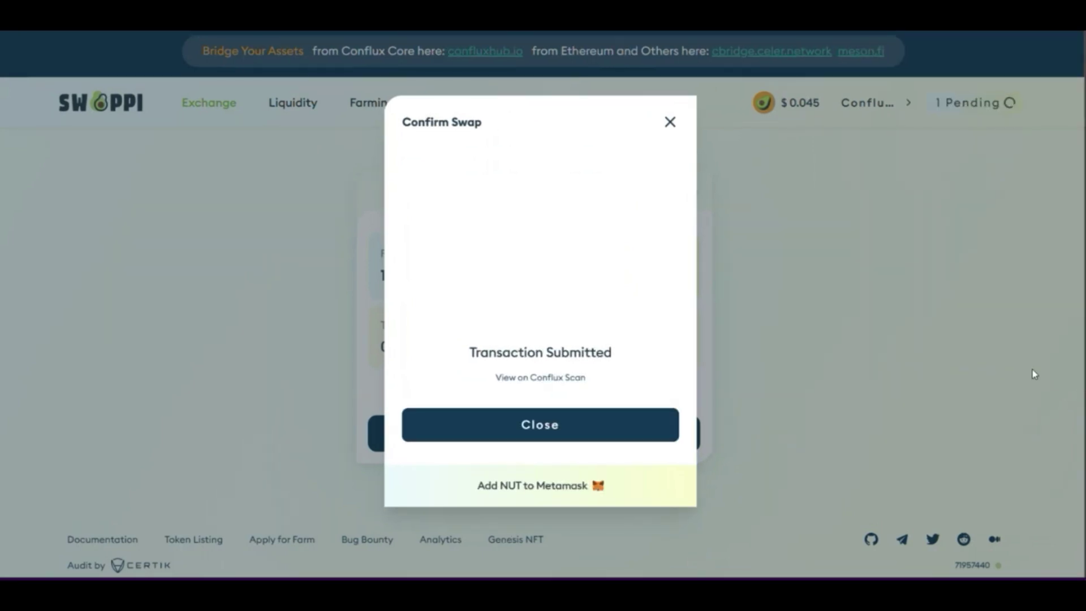
Open the swap transaction on ConfluxScan and check its Success status, block confirmations and 1 CFX value
{"action": "left_click", "coordinate": [544, 379]}
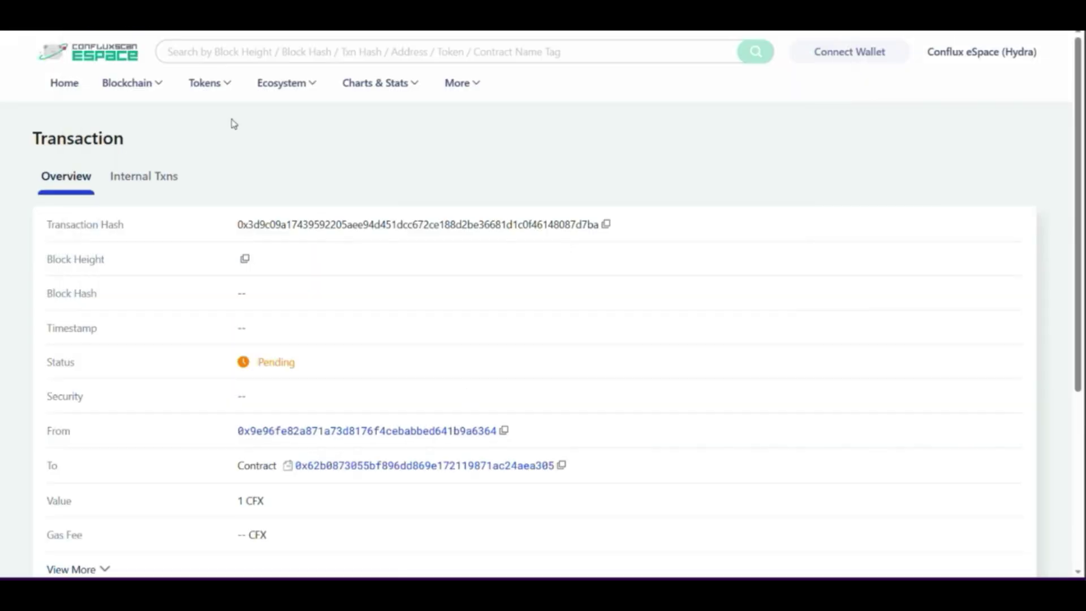
{"action": "scroll", "coordinate": [371, 317], "scroll_direction": "down", "scroll_amount": 2}
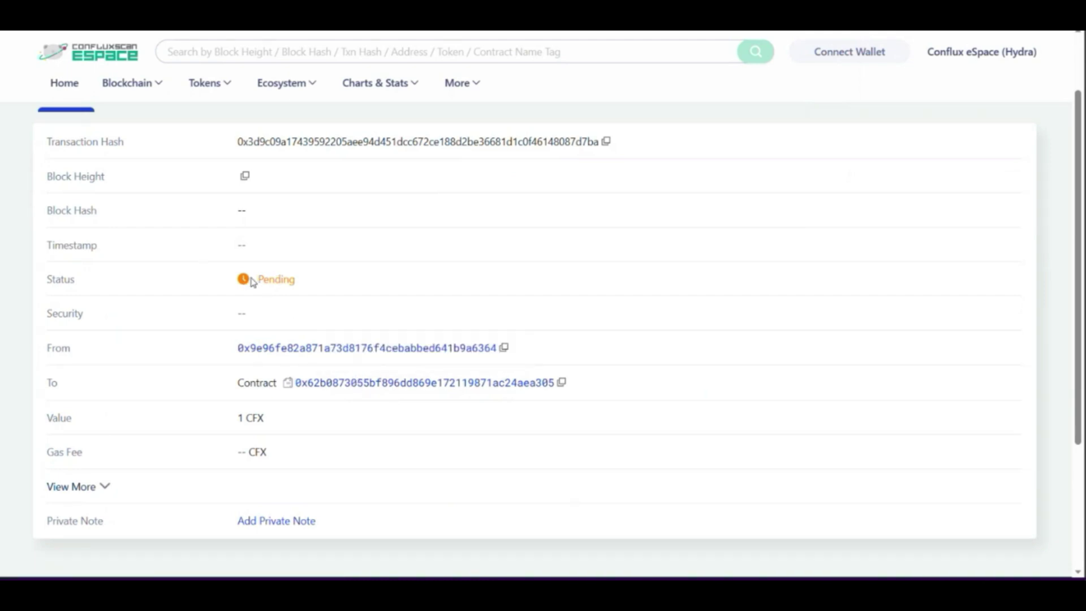
{"action": "left_click_drag", "start_coordinate": [415, 314], "coordinate": [308, 313]}
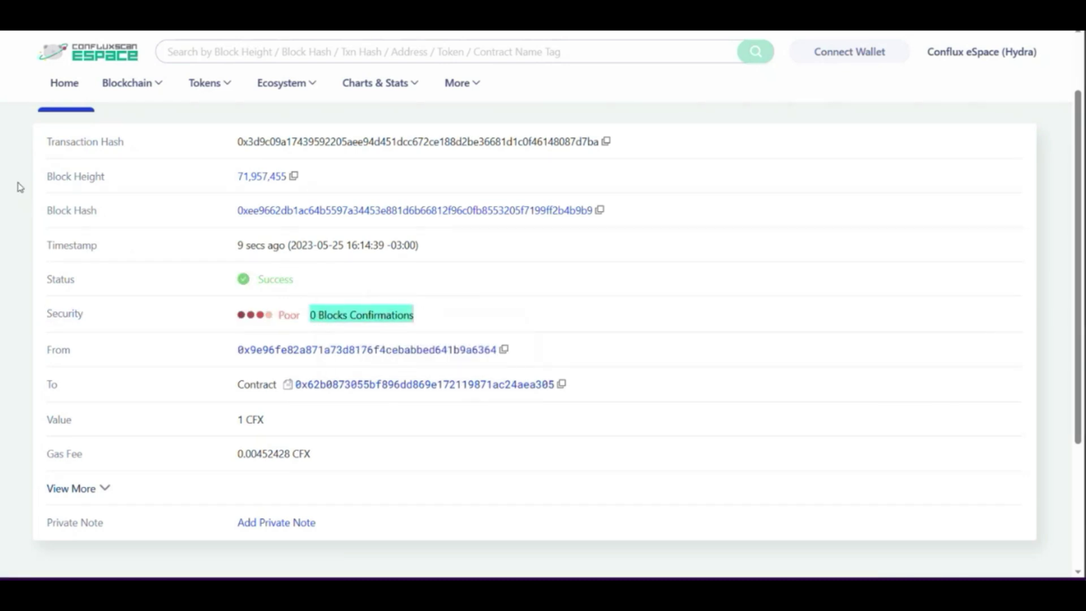
{"action": "left_click_drag", "start_coordinate": [265, 424], "coordinate": [55, 416]}
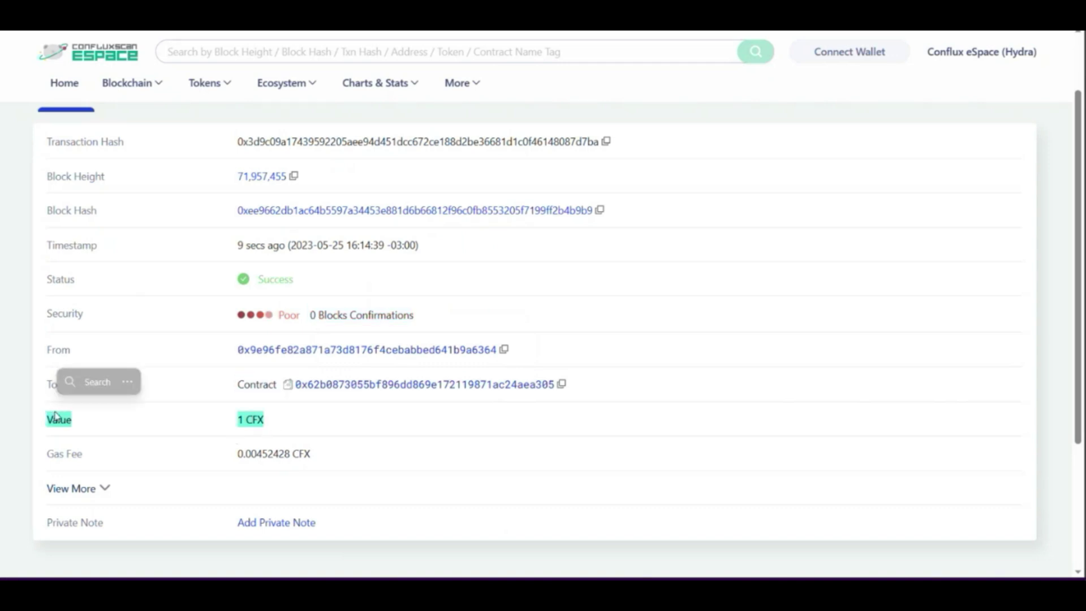
{"action": "left_click", "coordinate": [301, 473]}
Expand the gas, nonce and decoded swapExactETHForTokens input data, showing a 0.00452428 CFX gas fee
{"action": "scroll", "coordinate": [116, 465], "scroll_direction": "down", "scroll_amount": 2}
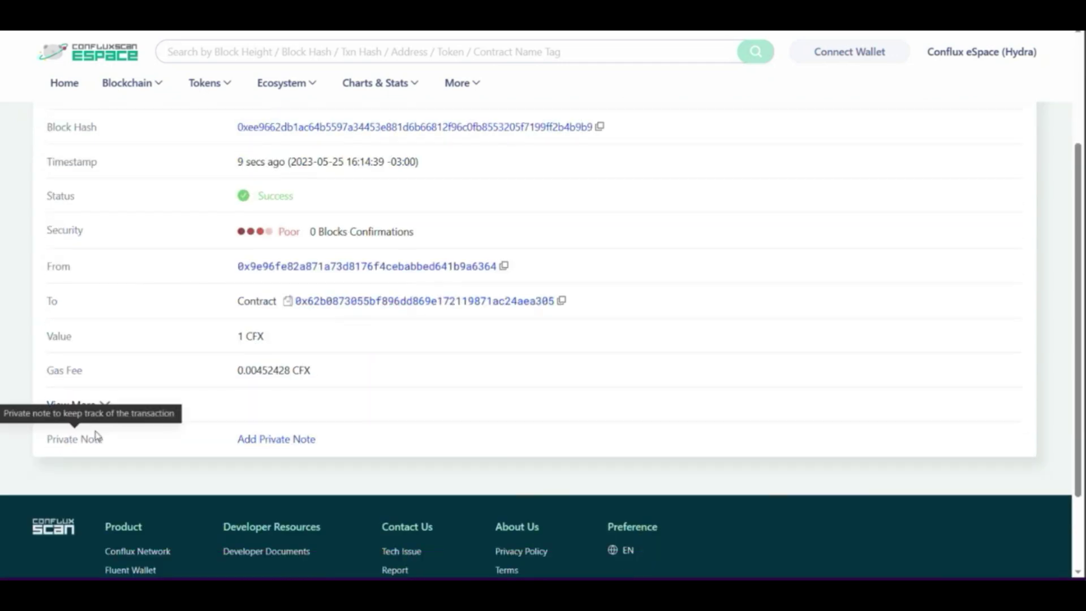
{"action": "left_click", "coordinate": [89, 404]}
{"action": "scroll", "coordinate": [102, 407], "scroll_direction": "down", "scroll_amount": 2}
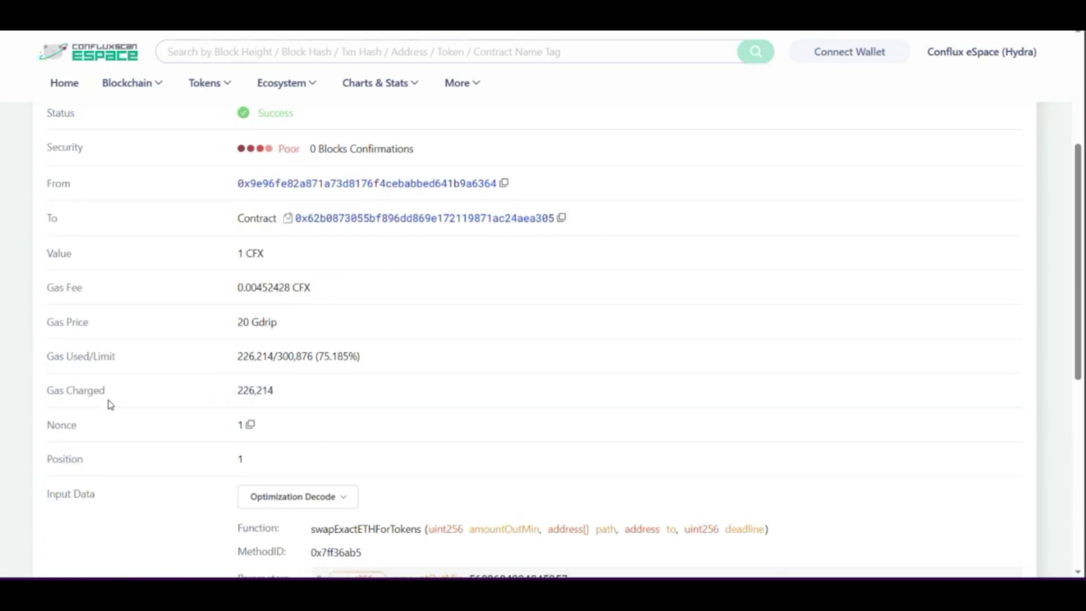
{"action": "scroll", "coordinate": [226, 362], "scroll_direction": "down", "scroll_amount": 2}
{"action": "scroll", "coordinate": [200, 349], "scroll_direction": "down", "scroll_amount": 4}
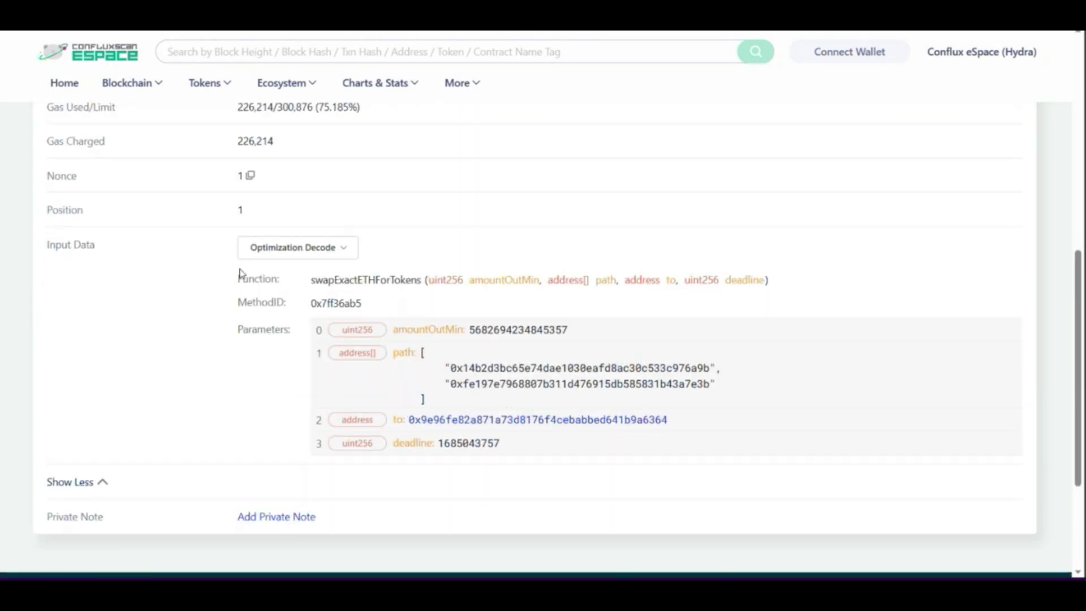
{"action": "scroll", "coordinate": [451, 232], "scroll_direction": "up", "scroll_amount": 10}
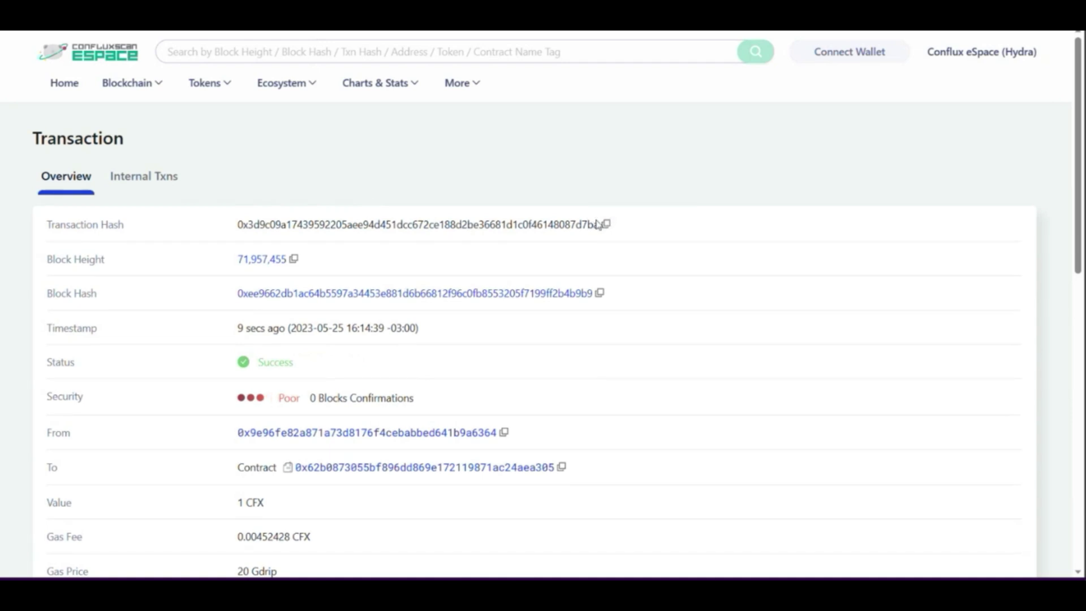
{"action": "left_click", "coordinate": [129, 176]}
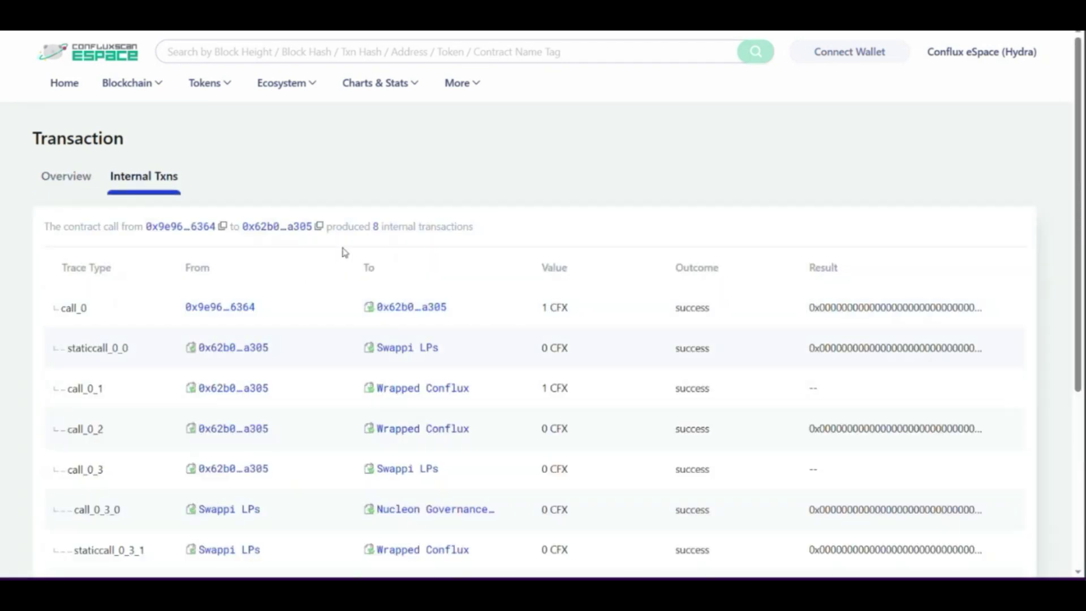
Review the swap's 8 internal transactions and token transfers, then go back to the Overview
{"action": "scroll", "coordinate": [492, 364], "scroll_direction": "down", "scroll_amount": 2}
{"action": "scroll", "coordinate": [475, 358], "scroll_direction": "up", "scroll_amount": 1}
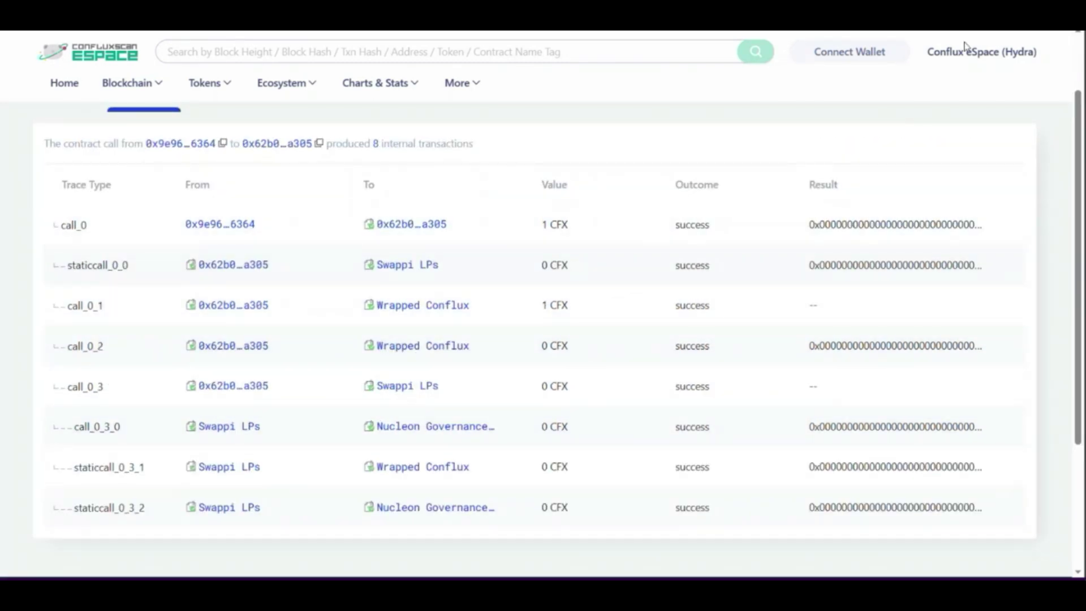
{"action": "scroll", "coordinate": [170, 158], "scroll_direction": "up", "scroll_amount": 1}
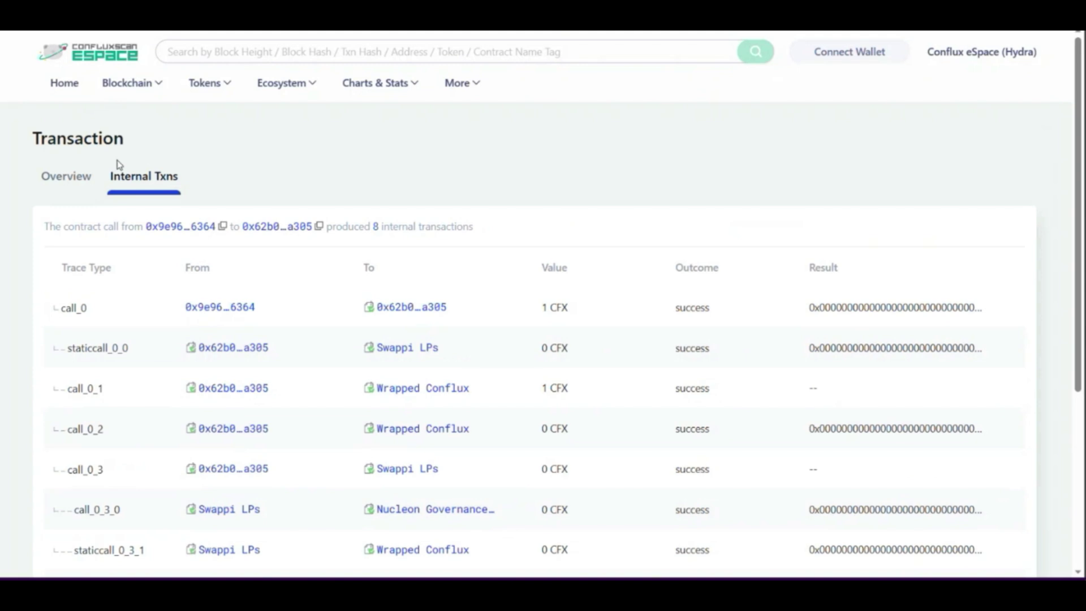
{"action": "left_click", "coordinate": [72, 180]}
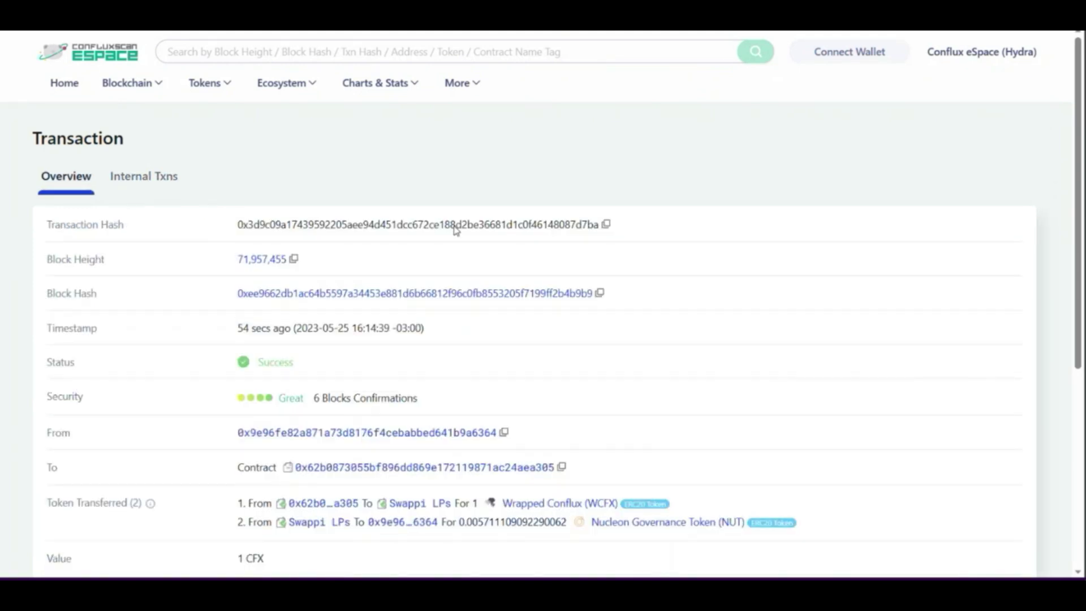
Browse the swap contract's 3,598,143 transactions, with the 1 CFX swapExactETH call at the top
{"action": "scroll", "coordinate": [543, 351], "scroll_direction": "down", "scroll_amount": 1}
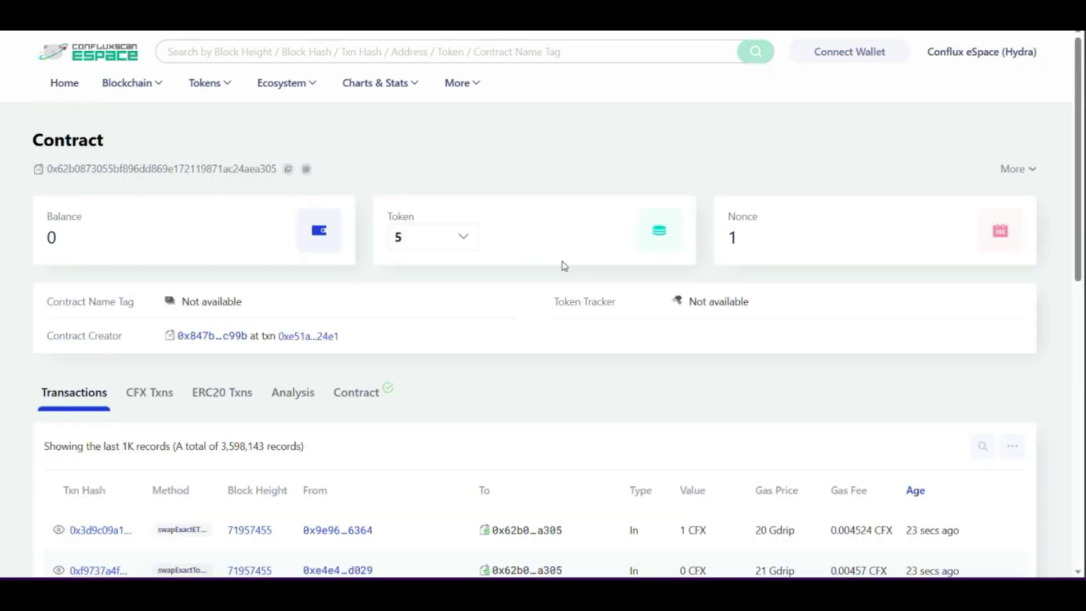
{"action": "scroll", "coordinate": [606, 336], "scroll_direction": "down", "scroll_amount": 1}
{"action": "scroll", "coordinate": [461, 316], "scroll_direction": "up", "scroll_amount": 1}
{"action": "scroll", "coordinate": [445, 387], "scroll_direction": "down", "scroll_amount": 4}
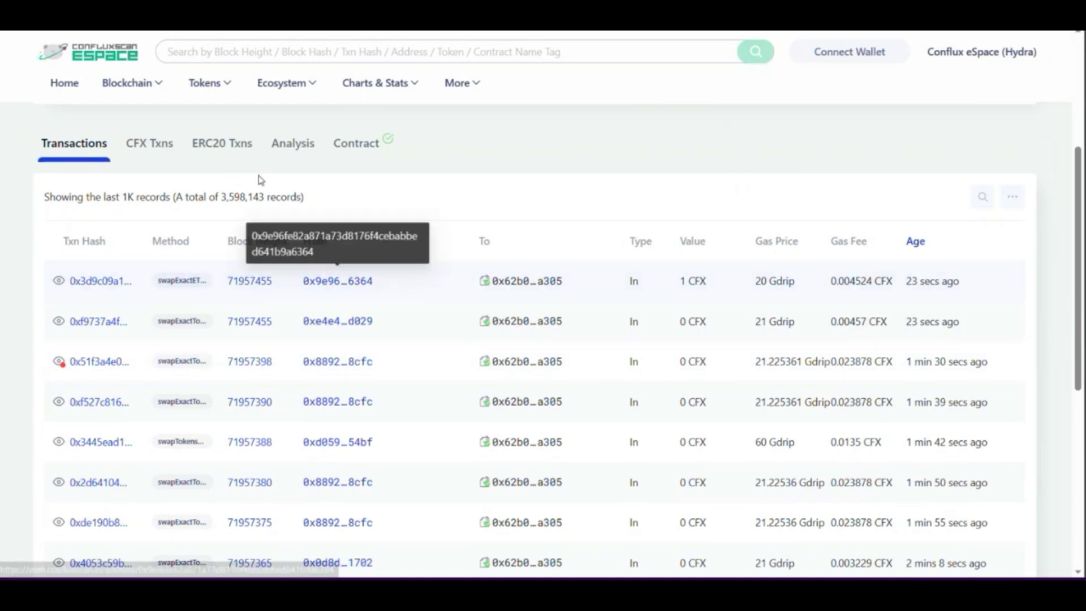